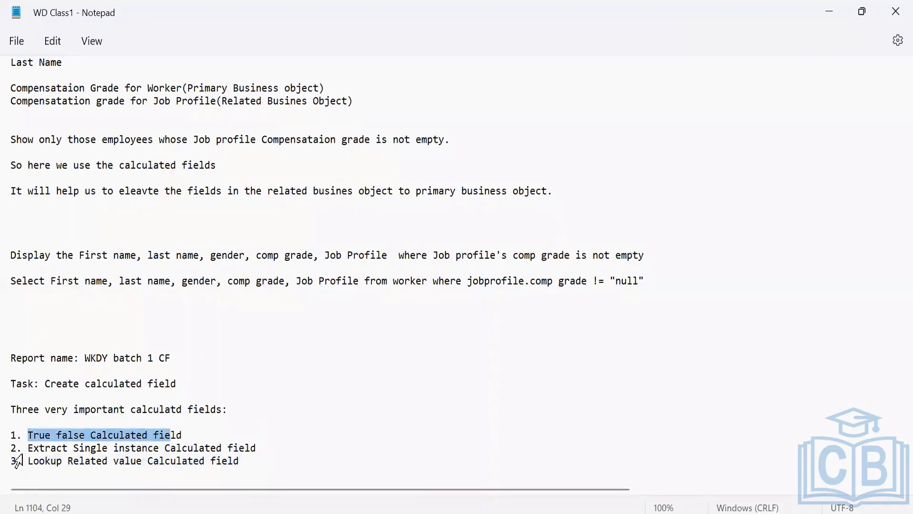
- Review the notes on the Extract Single instance and Lookup Related value calculated field types
{"action": "left_click_drag", "start_coordinate": [28, 447], "coordinate": [164, 443]}
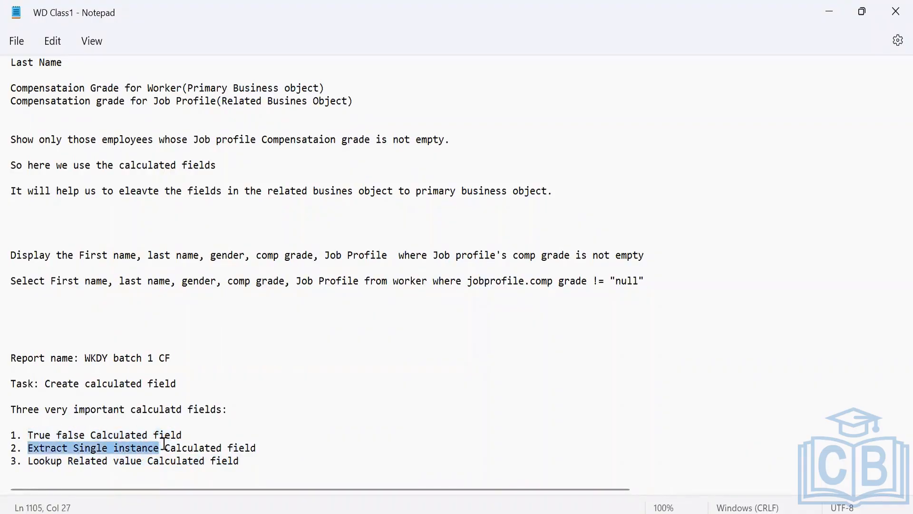
{"action": "left_click", "coordinate": [26, 461]}
{"action": "left_click_drag", "start_coordinate": [26, 461], "coordinate": [241, 460]}
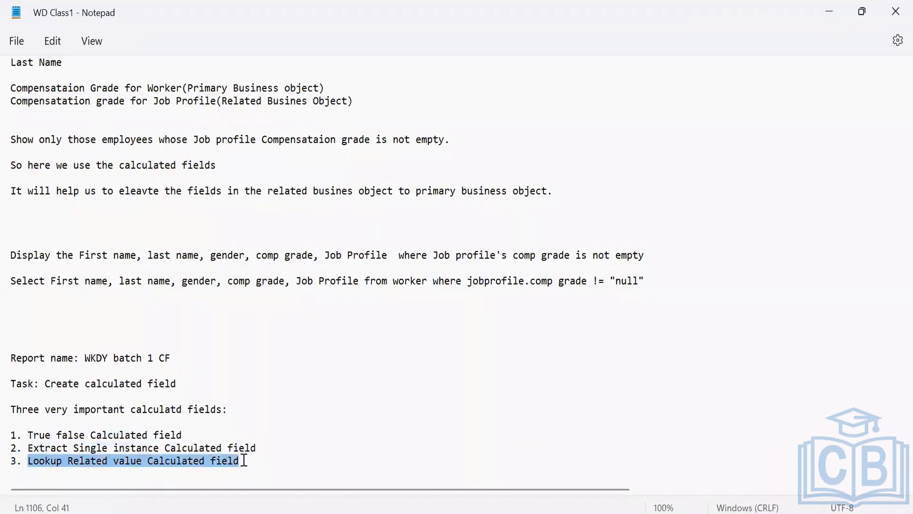
{"action": "left_click", "coordinate": [51, 462]}
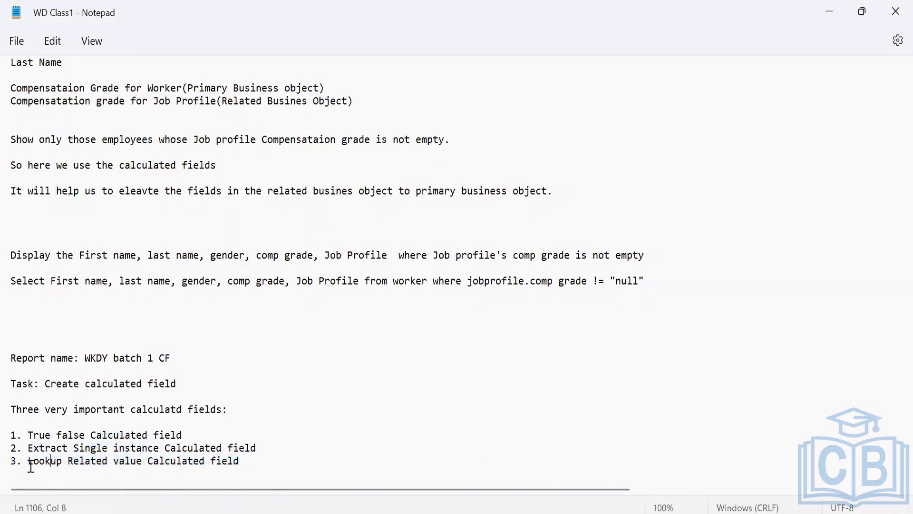
{"action": "left_click_drag", "start_coordinate": [27, 460], "coordinate": [145, 461]}
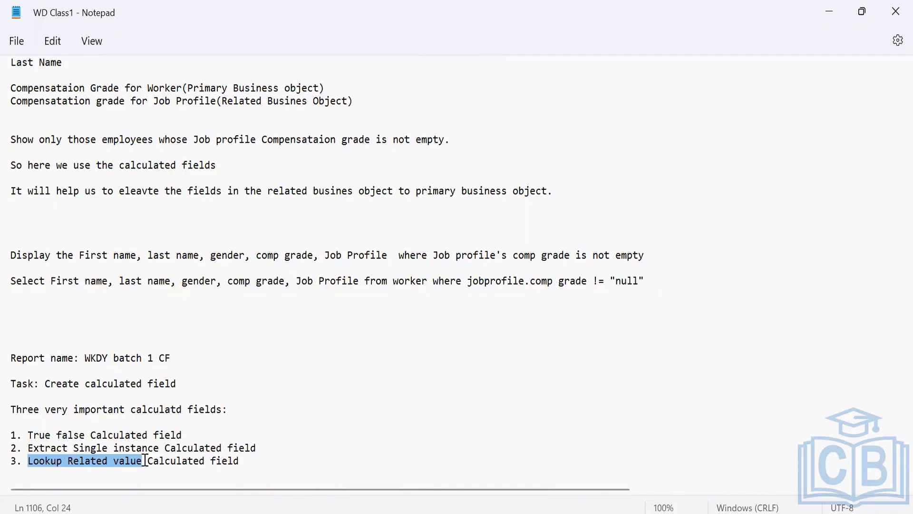
{"action": "left_click", "coordinate": [276, 466]}
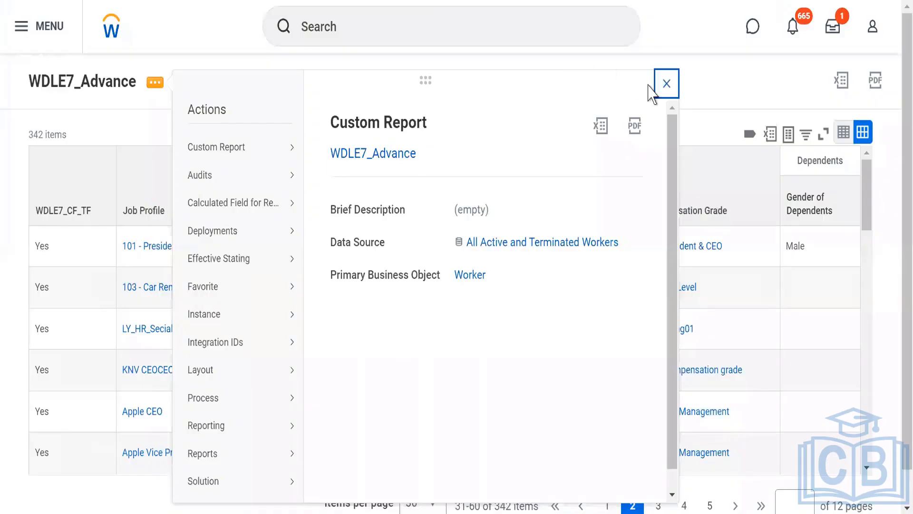
- Switch to Workday and duplicate the browser tab showing the WDLE7_Advance report
{"action": "left_click", "coordinate": [667, 84]}
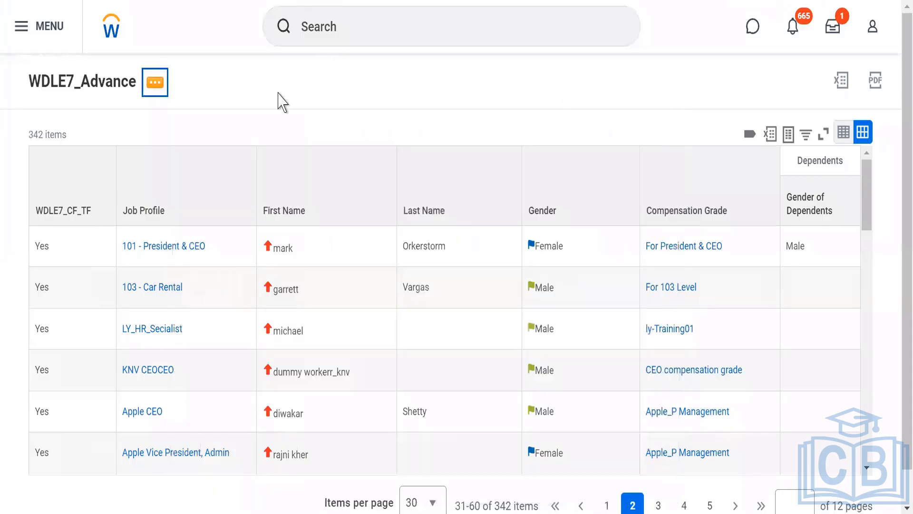
{"action": "left_click", "coordinate": [150, 85]}
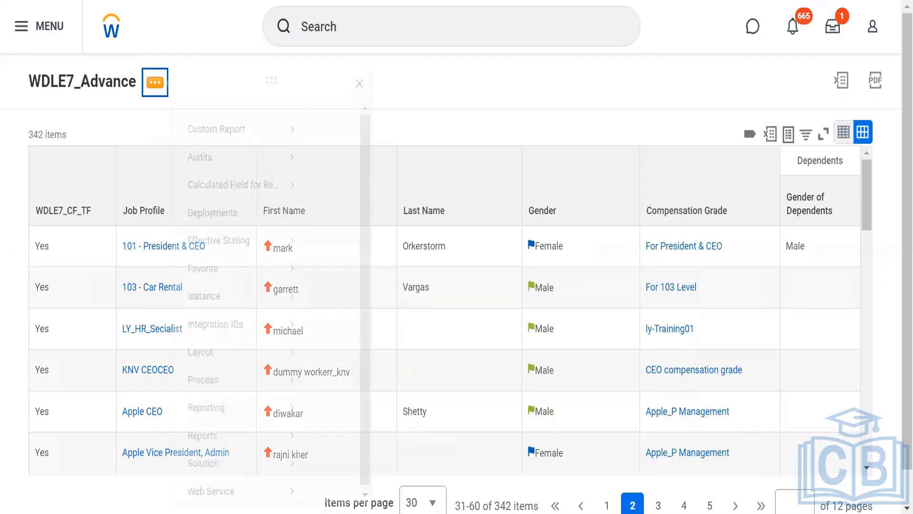
{"action": "right_click", "coordinate": [141, 0]}
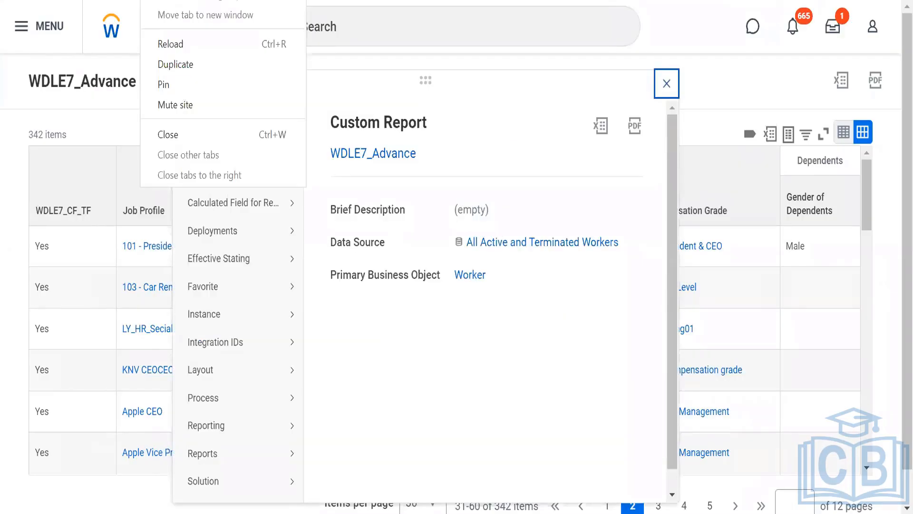
{"action": "left_click", "coordinate": [197, 65]}
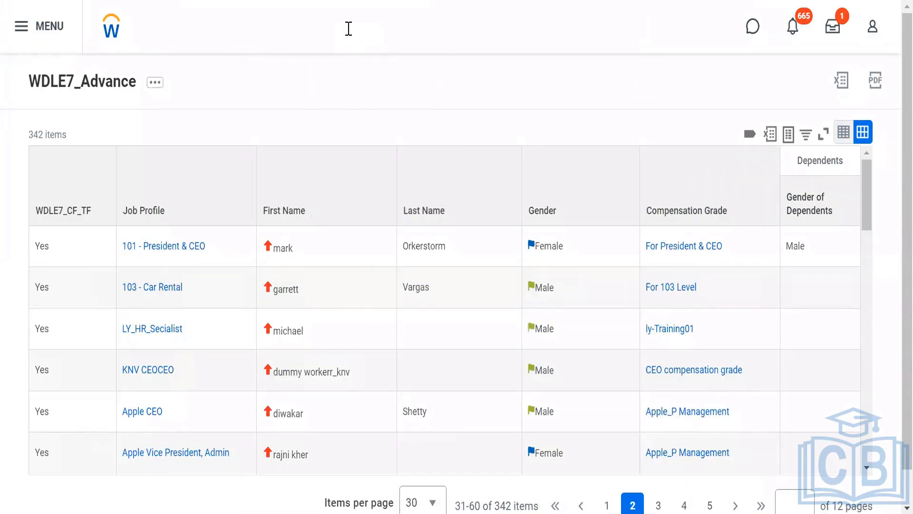
- Search Workday for the calculated field creation task with the abbreviated term "cre cal fiel"
{"action": "left_click", "coordinate": [348, 29]}
{"action": "type", "text": "cre"}
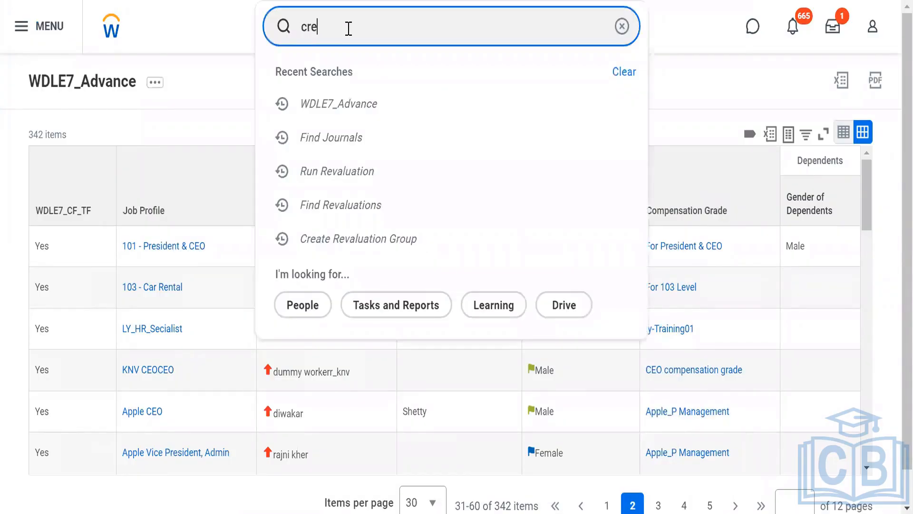
{"action": "type", "text": " cal fie"}
{"action": "key", "text": "BackSpace"}
{"action": "key", "text": "BackSpace"}
{"action": "key", "text": "BackSpace"}
{"action": "type", "text": "i"}
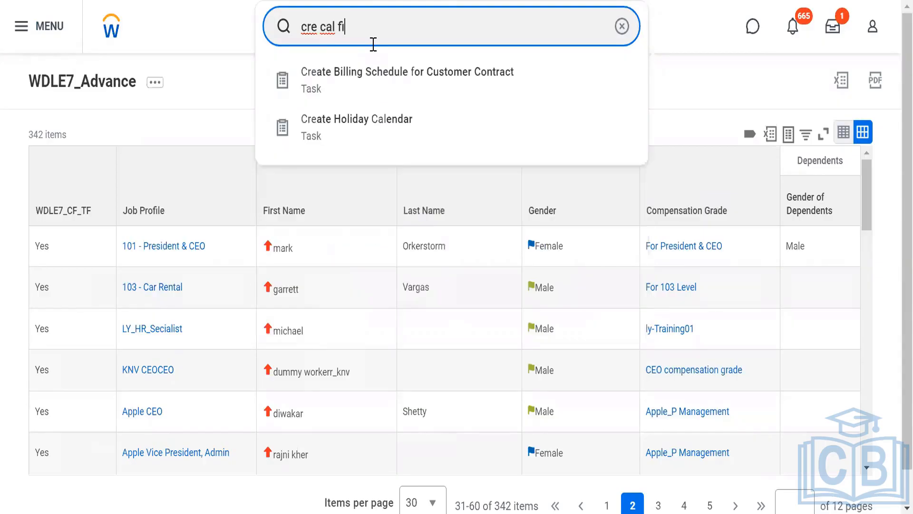
{"action": "type", "text": "el"}
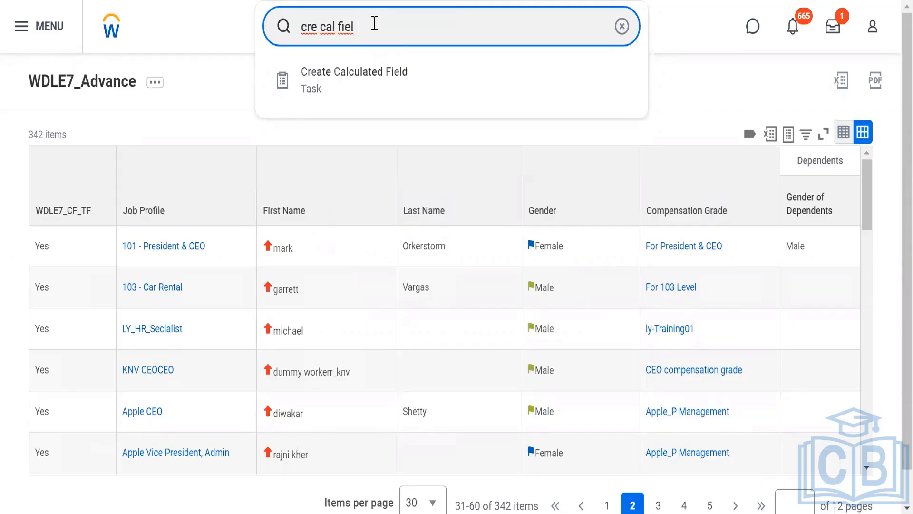
- Shorten the search term to "cre cal f" and compare the suggested tasks
{"action": "key", "text": "BackSpace"}
{"action": "key", "text": "BackSpace"}
{"action": "key", "text": "BackSpace"}
{"action": "key", "text": "BackSpace"}
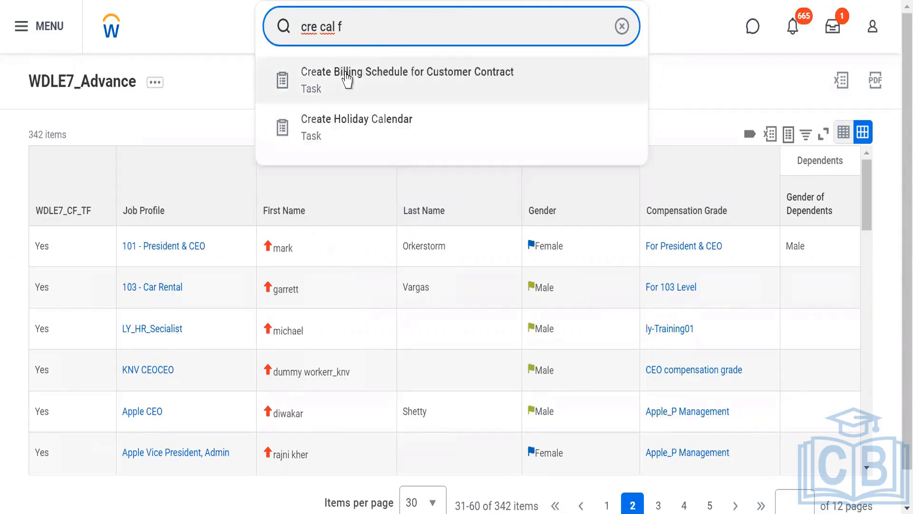
{"action": "left_click_drag", "start_coordinate": [345, 72], "coordinate": [358, 121]}
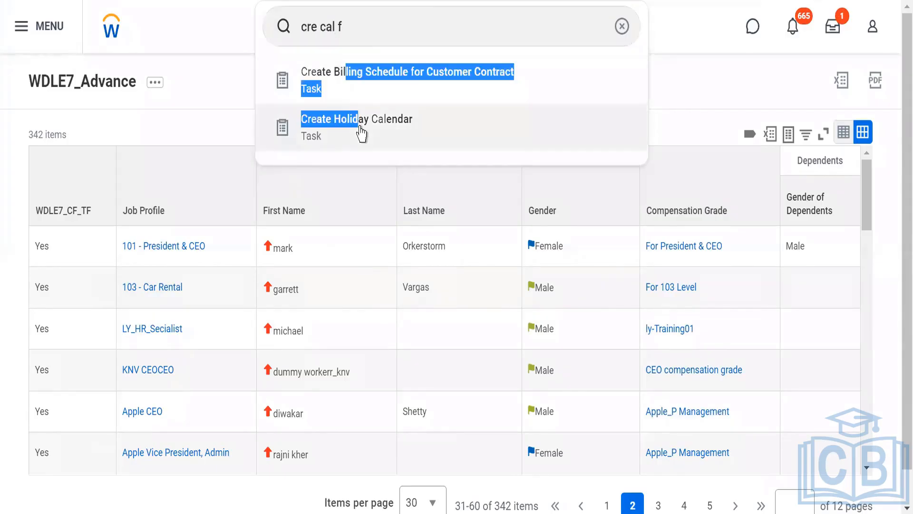
- Extend the search term back to "cre cal fiel" and open the Create Calculated Field task
{"action": "left_click", "coordinate": [365, 22]}
{"action": "type", "text": "iel"}
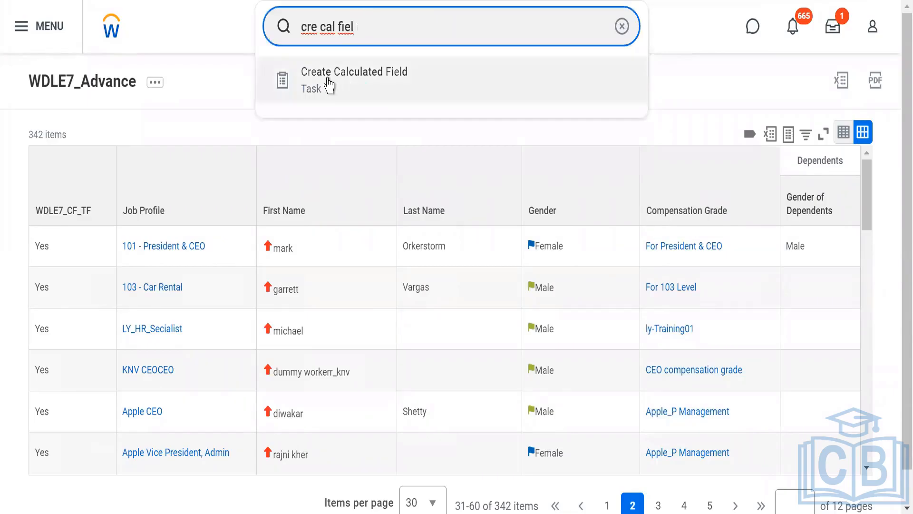
{"action": "left_click", "coordinate": [332, 87]}
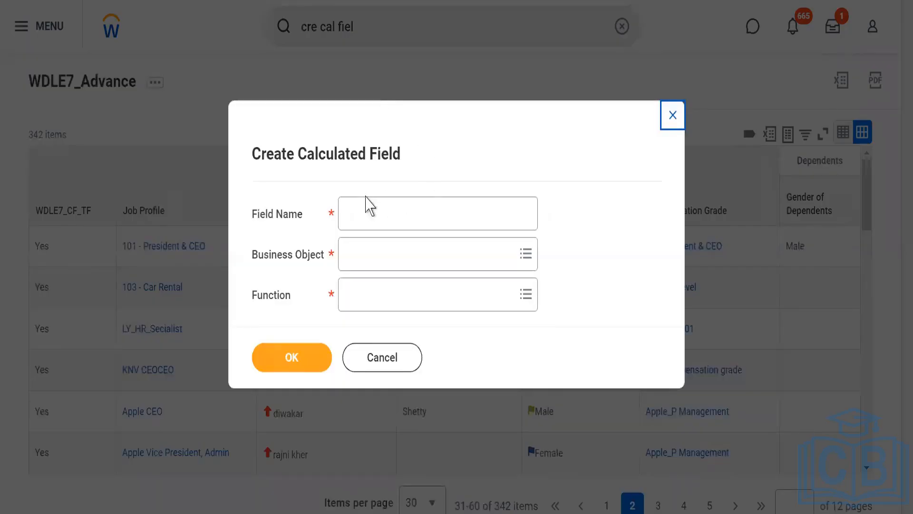
- Name the calculated field WDLE7_CF_LRV and set its business object to Worker
{"action": "left_click", "coordinate": [360, 208]}
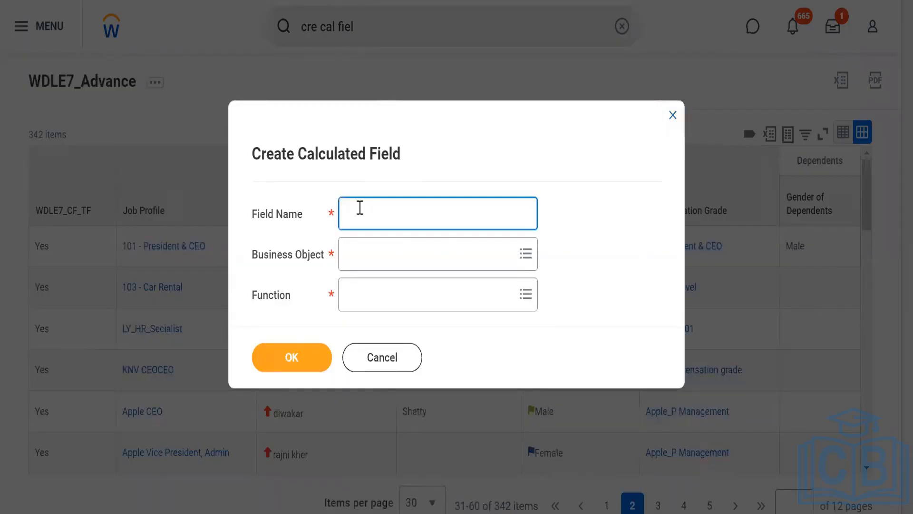
{"action": "type", "text": "WDLE7_CF_"}
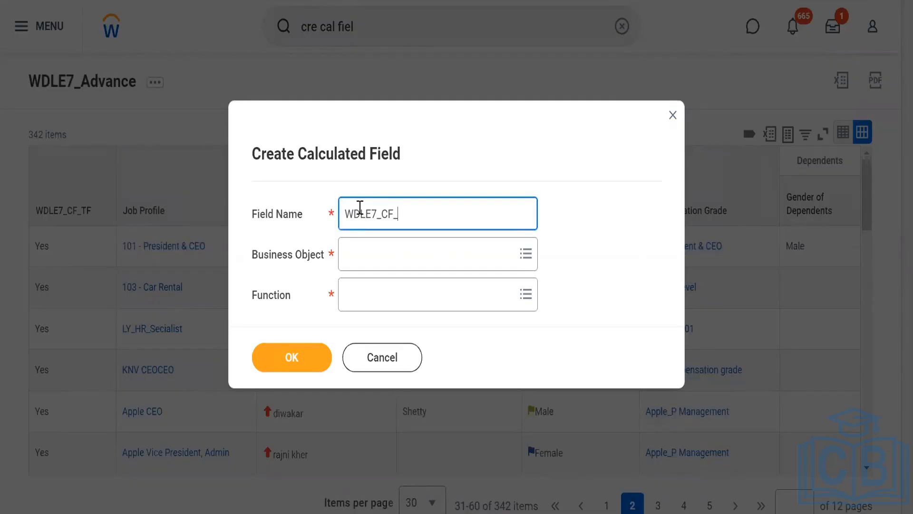
{"action": "type", "text": "LRV"}
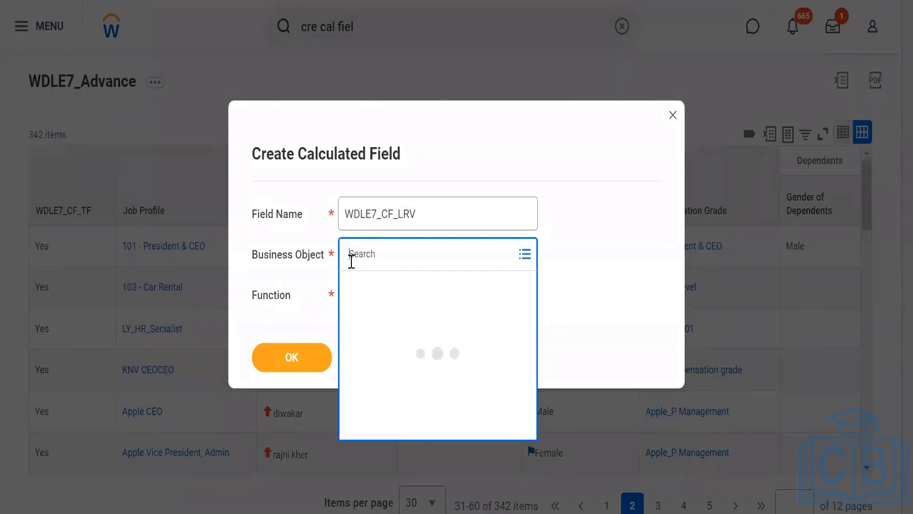
{"action": "type", "text": "Worker"}
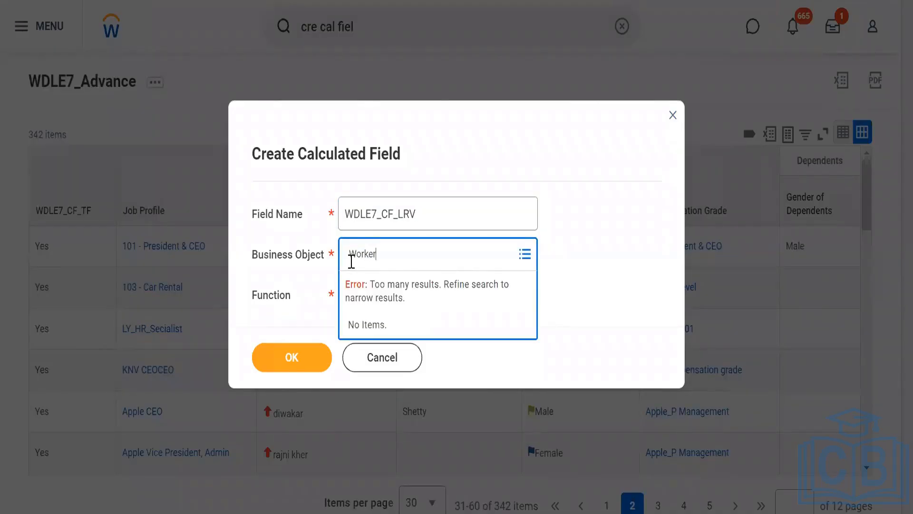
{"action": "key", "text": "Return"}
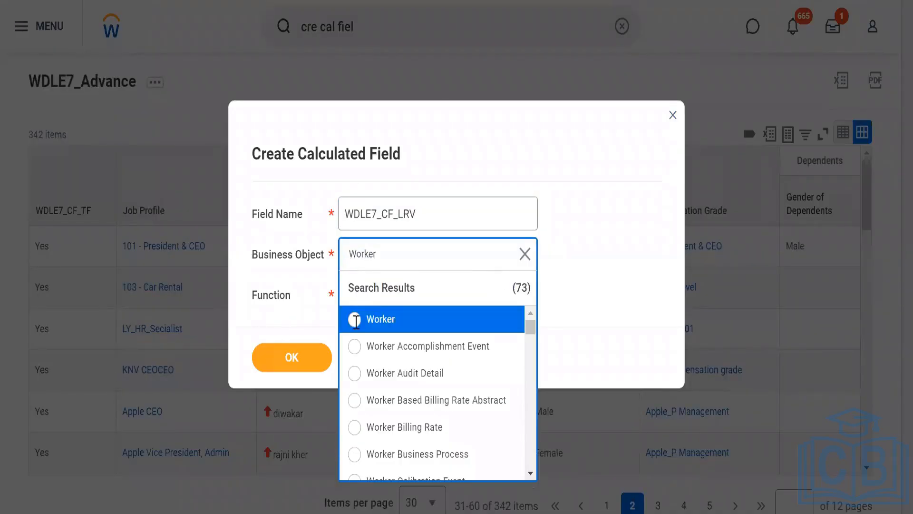
{"action": "left_click", "coordinate": [355, 323]}
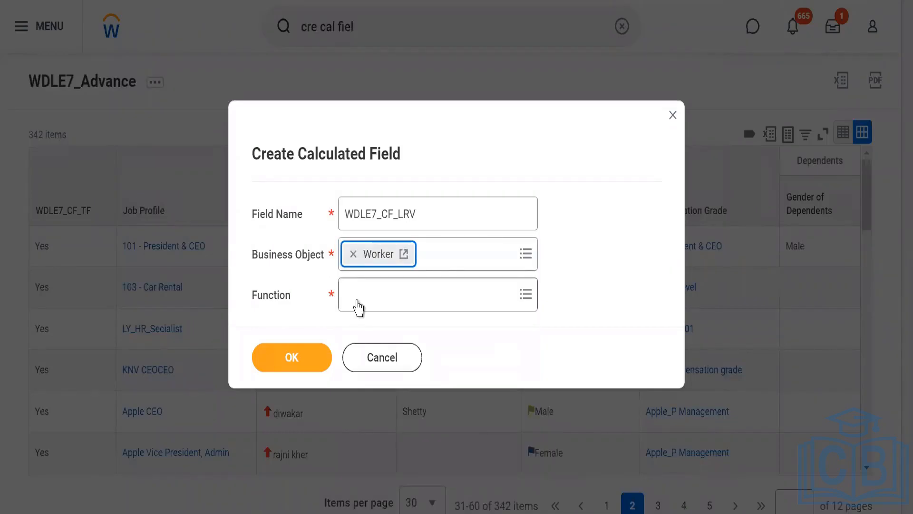
- Set the field's function to Lookup Related Value and continue to its calculation settings
{"action": "left_click", "coordinate": [358, 304]}
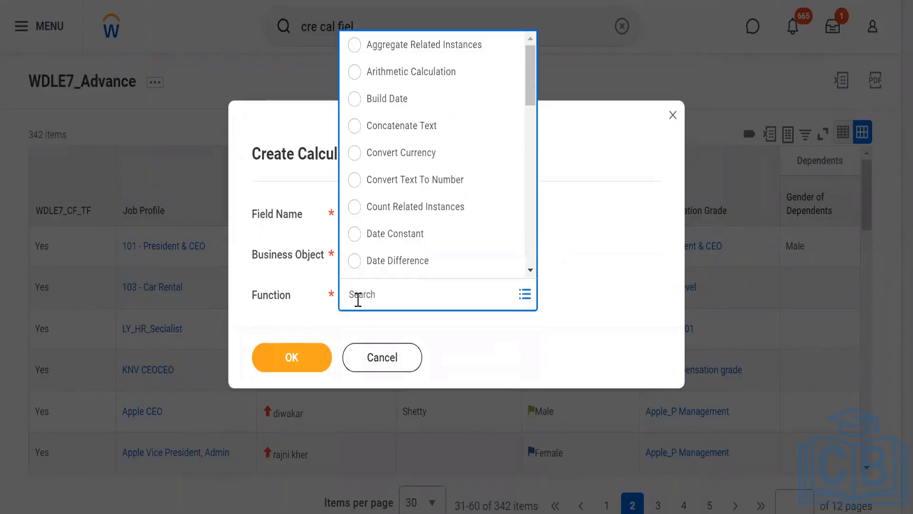
{"action": "type", "text": "lookup relatd"}
{"action": "key", "text": "BackSpace"}
{"action": "type", "text": "ed"}
{"action": "key", "text": "Return"}
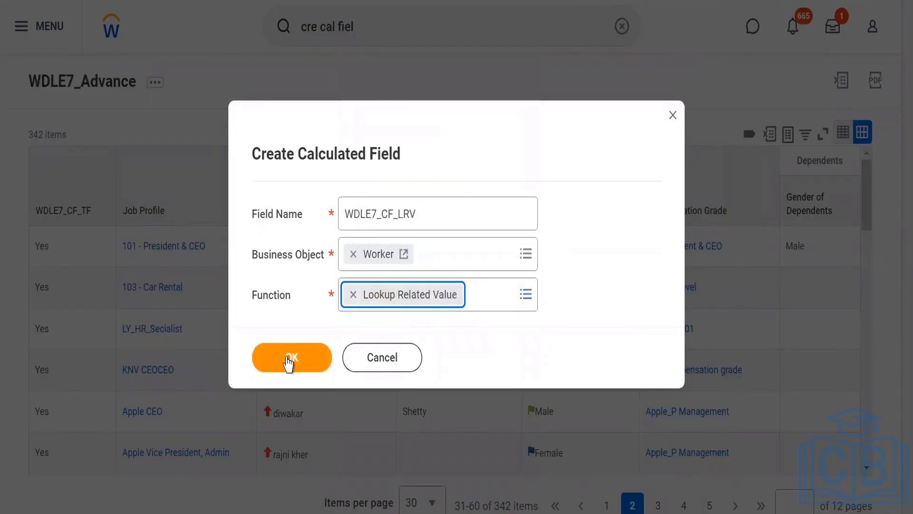
{"action": "left_click", "coordinate": [288, 362]}
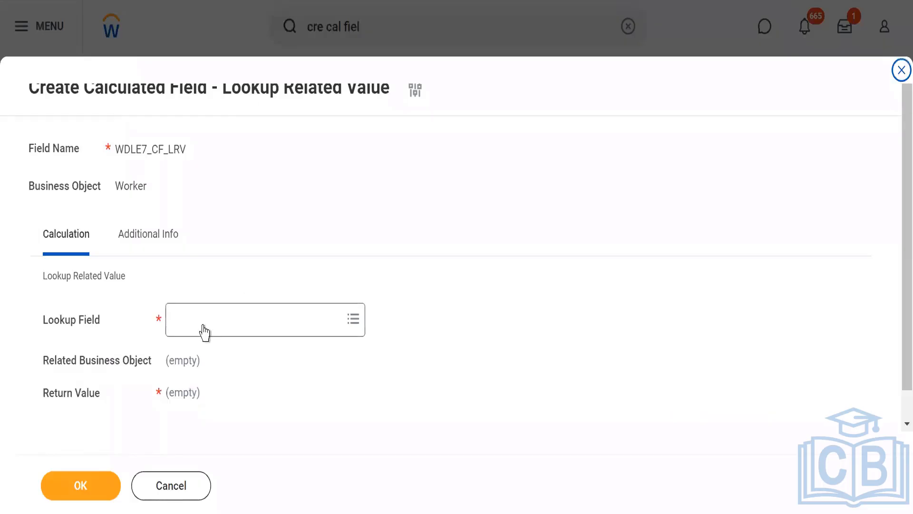
- Set the lookup field to WDLE7_CF_ESI and check the related business object
{"action": "left_click", "coordinate": [204, 326]}
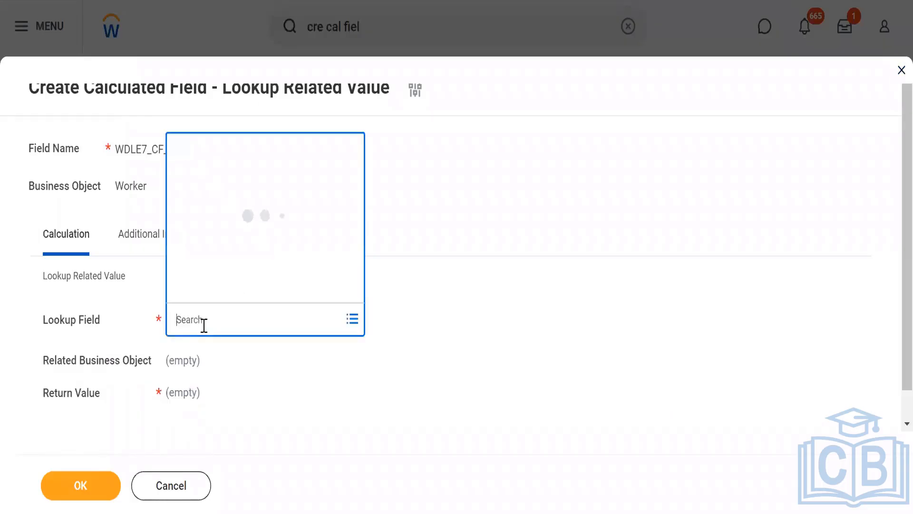
{"action": "type", "text": "WDLE7"}
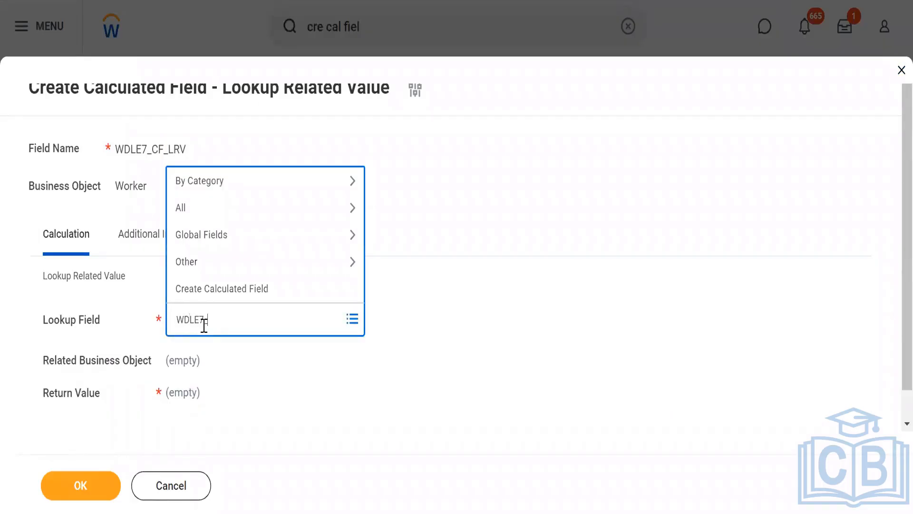
{"action": "key", "text": "Return"}
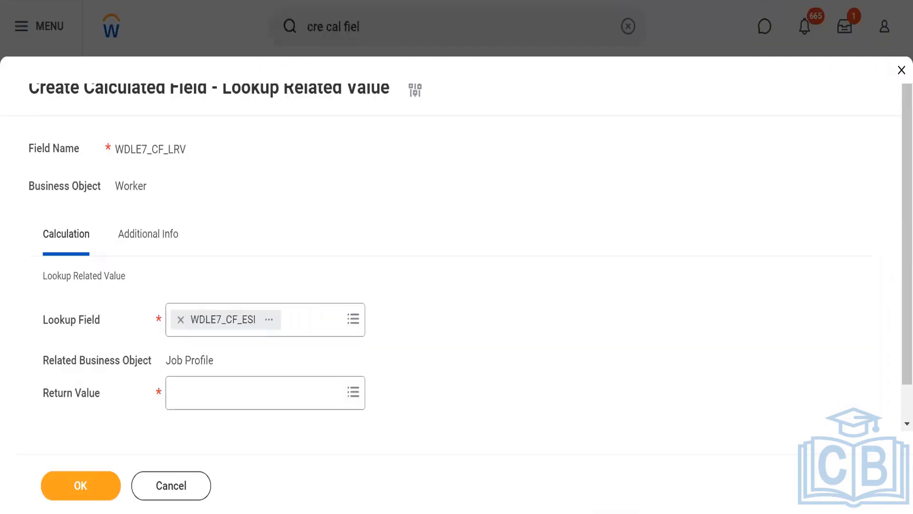
{"action": "left_click_drag", "start_coordinate": [175, 359], "coordinate": [202, 361]}
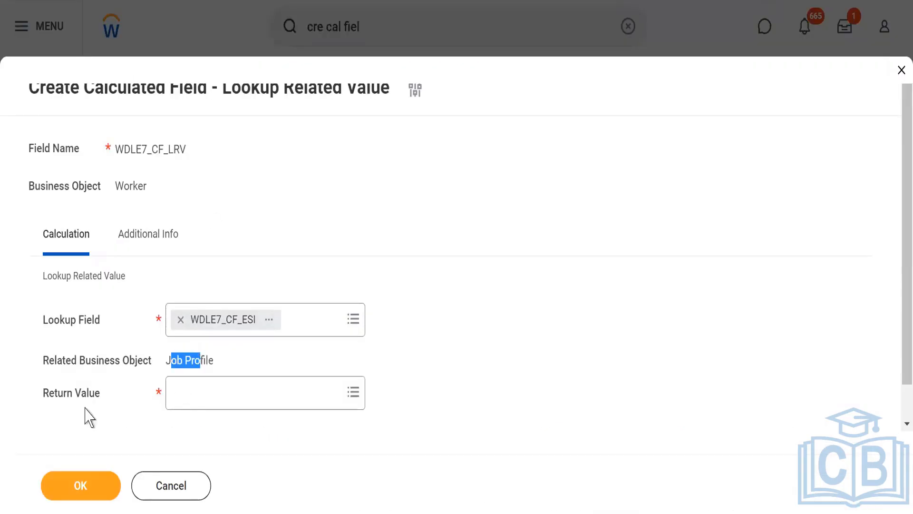
- Choose All Active Job Profiles from all available fields as the return value and save the calculated field
{"action": "left_click", "coordinate": [193, 394]}
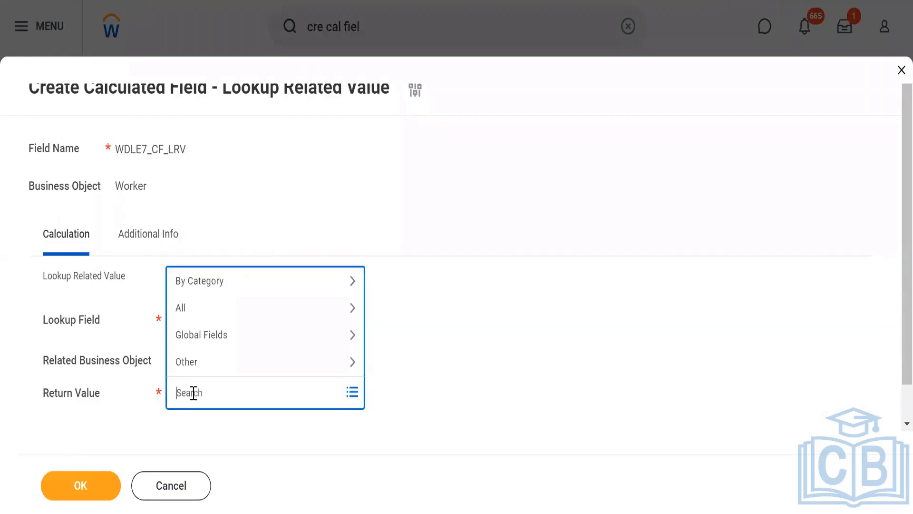
{"action": "left_click", "coordinate": [204, 314]}
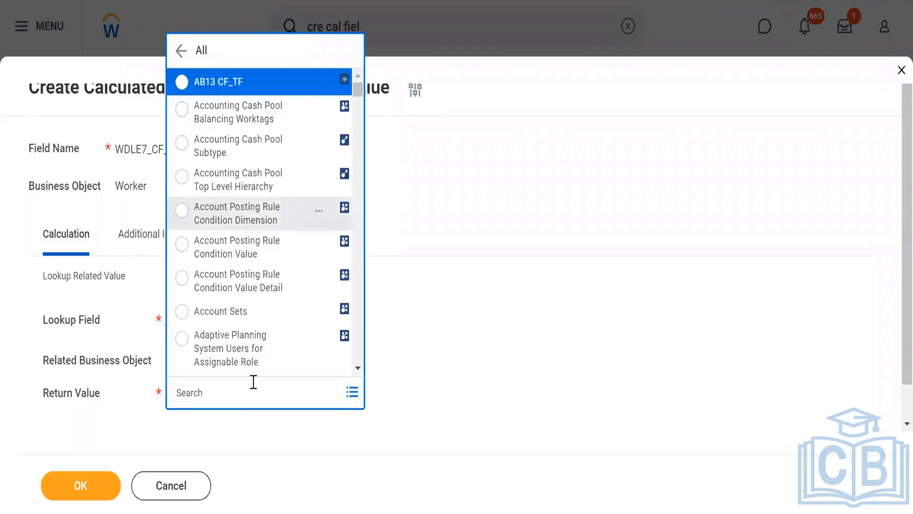
{"action": "scroll", "coordinate": [359, 118], "scroll_direction": "down", "scroll_amount": 10}
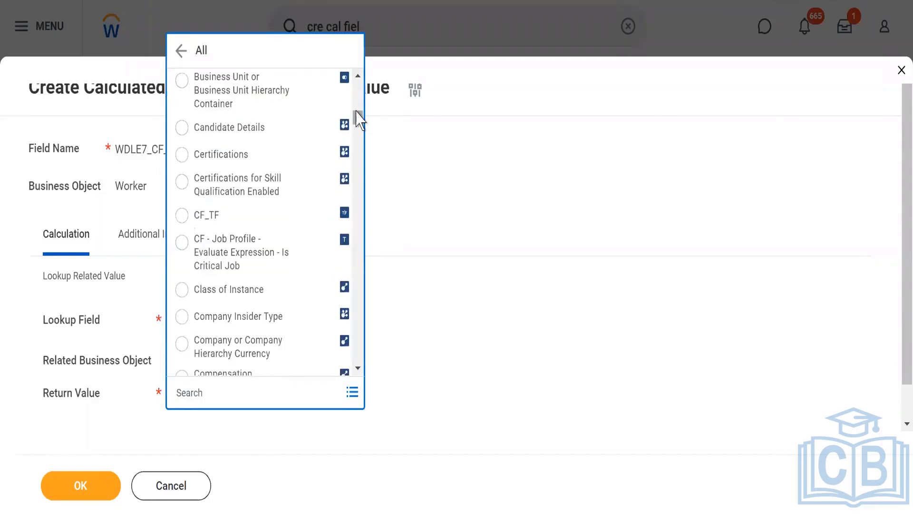
{"action": "left_click_drag", "start_coordinate": [357, 112], "coordinate": [358, 94]}
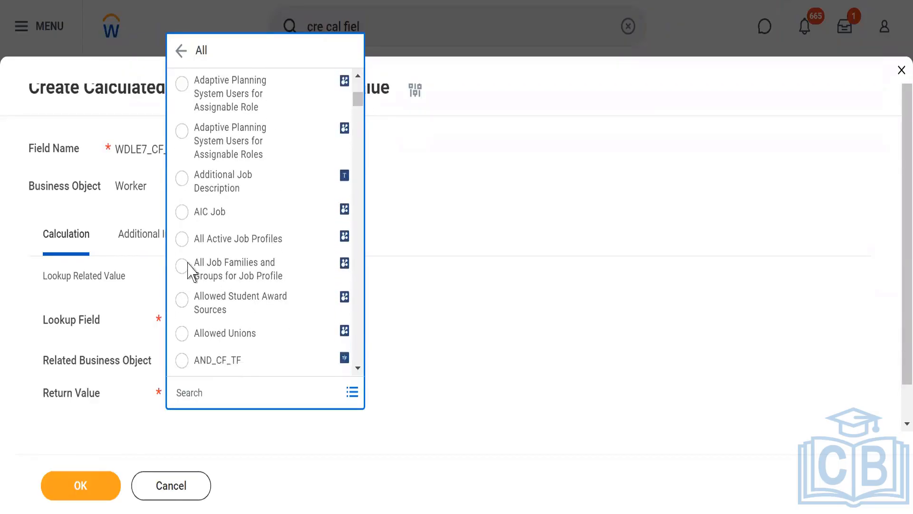
{"action": "left_click", "coordinate": [181, 239]}
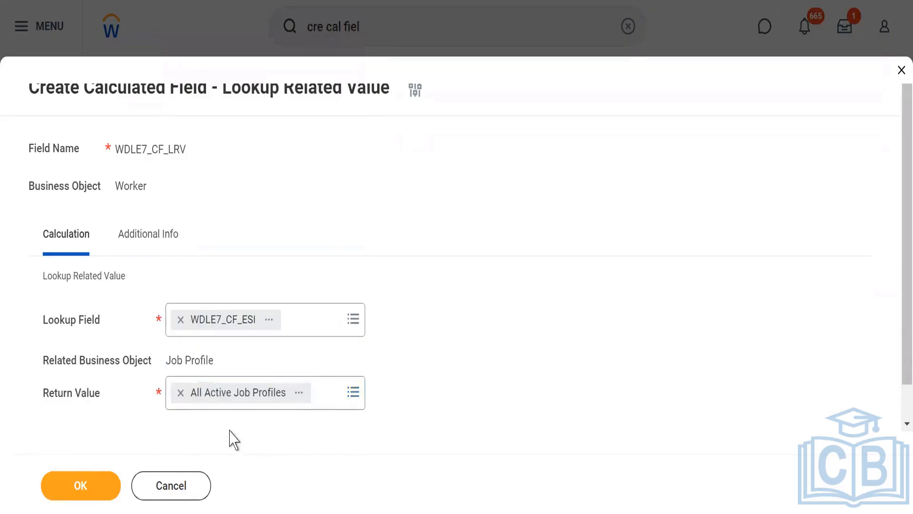
{"action": "left_click", "coordinate": [67, 493]}
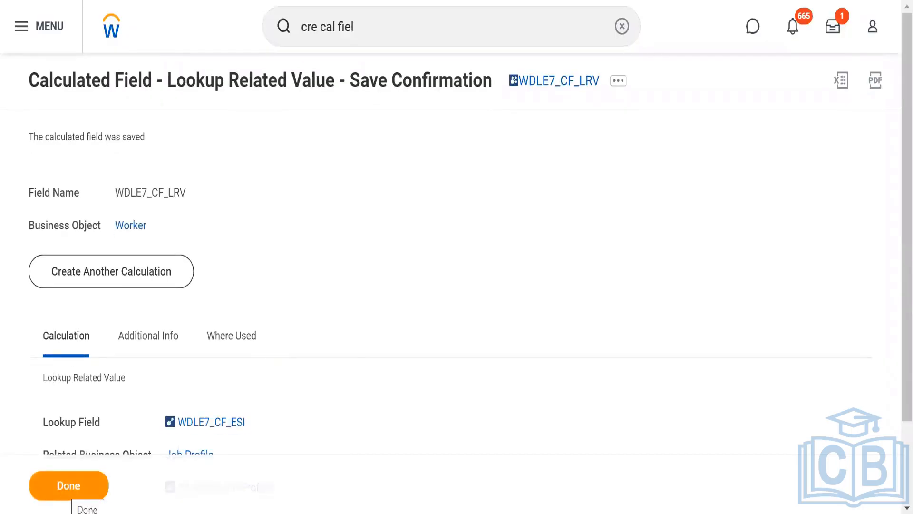
- Finish the saved calculated field and open the WDLE7_Advance custom report for editing
{"action": "left_click", "coordinate": [67, 489]}
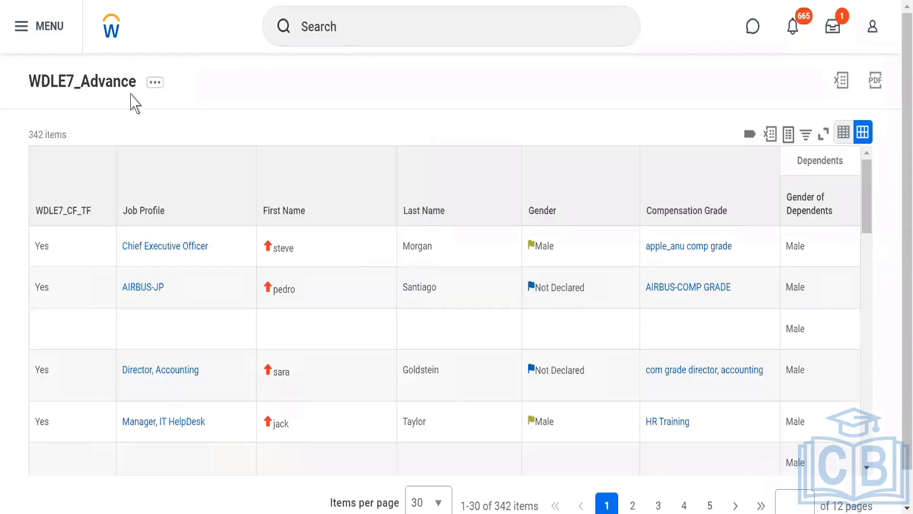
{"action": "left_click", "coordinate": [155, 89]}
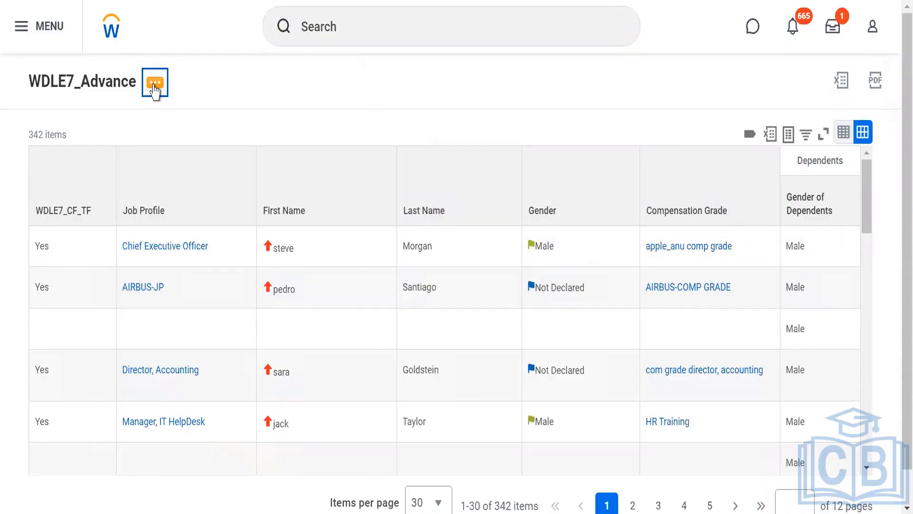
{"action": "mouse_move", "coordinate": [241, 153]}
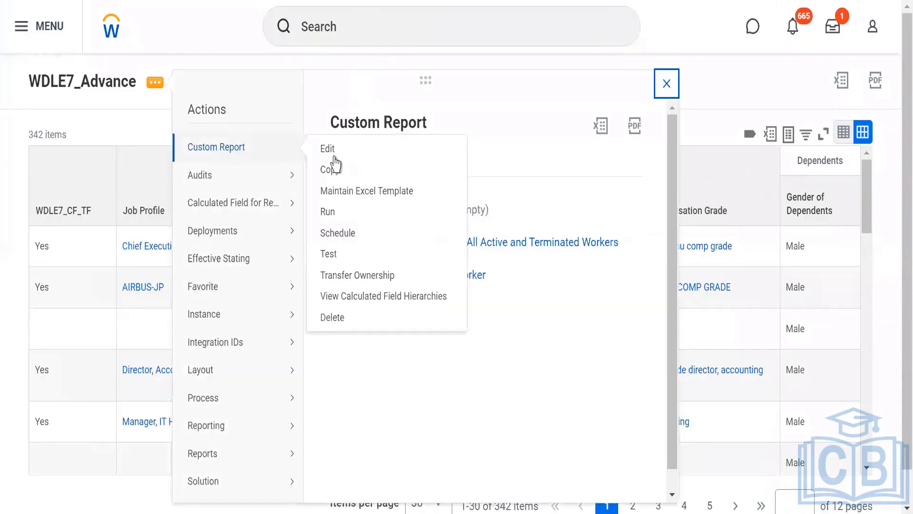
{"action": "left_click", "coordinate": [329, 152]}
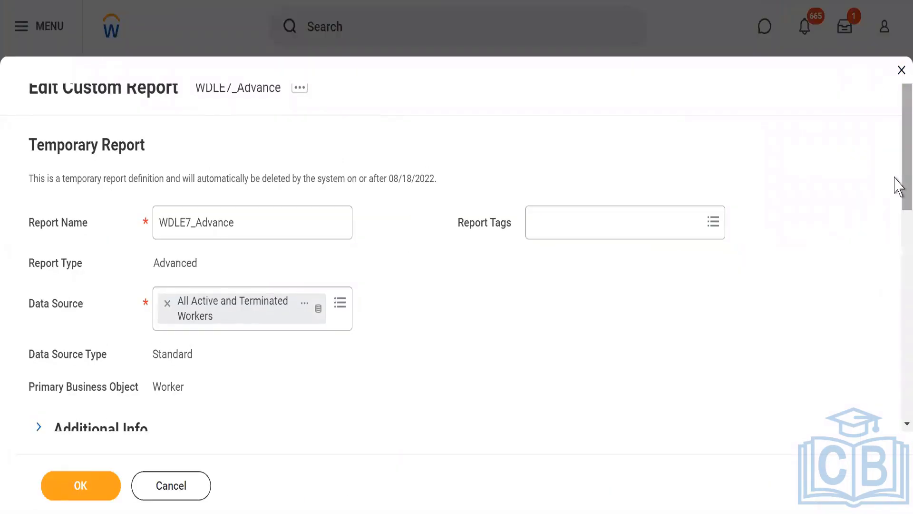
- Add a new first column to the report with business object Worker and field WDLE7_CF_LRV
{"action": "scroll", "coordinate": [894, 195], "scroll_direction": "down", "scroll_amount": 4}
{"action": "scroll", "coordinate": [898, 295], "scroll_direction": "down", "scroll_amount": 5}
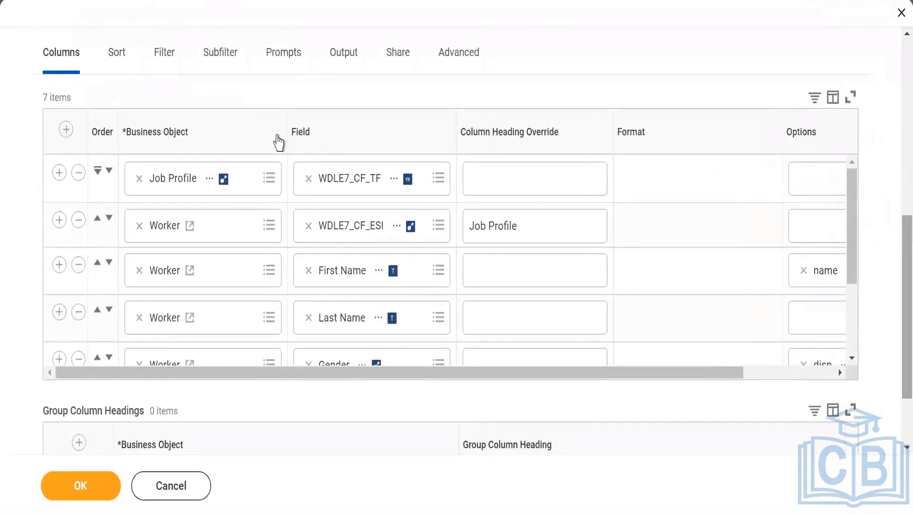
{"action": "left_click", "coordinate": [66, 129]}
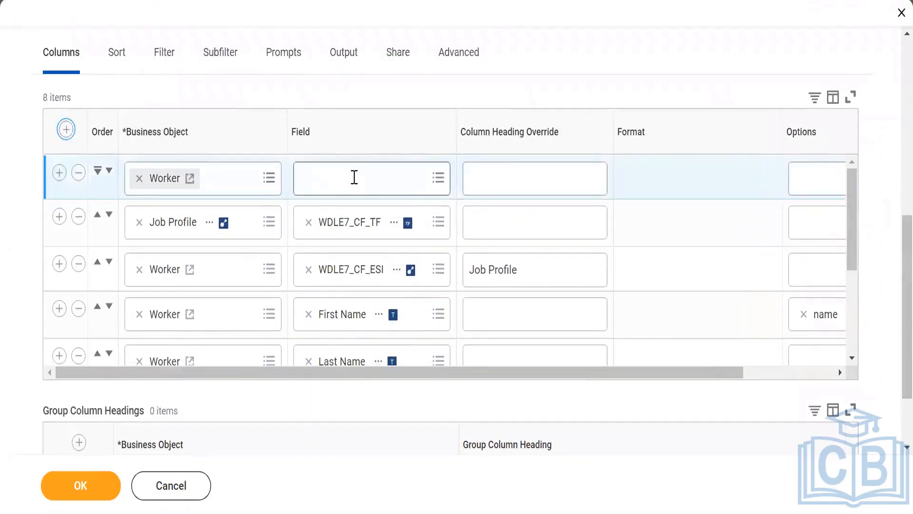
{"action": "left_click", "coordinate": [353, 178]}
{"action": "type", "text": "WDLE7_"}
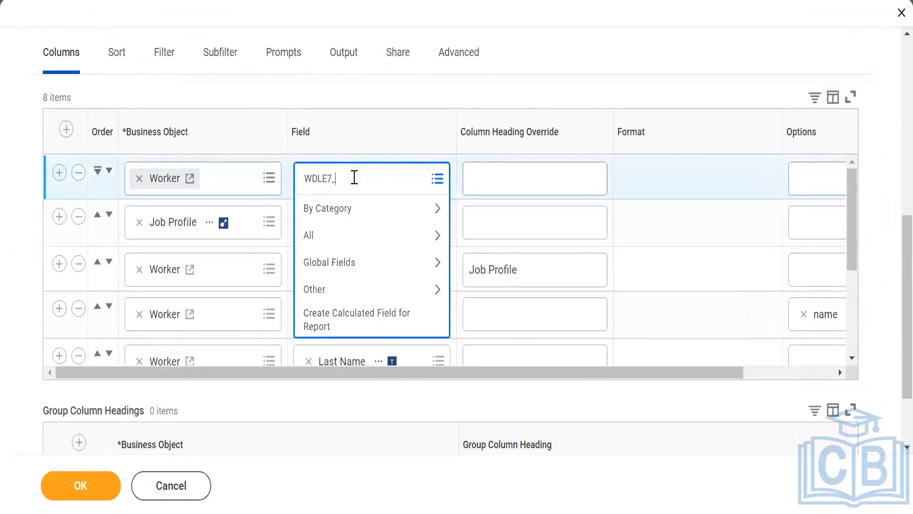
{"action": "key", "text": "Return"}
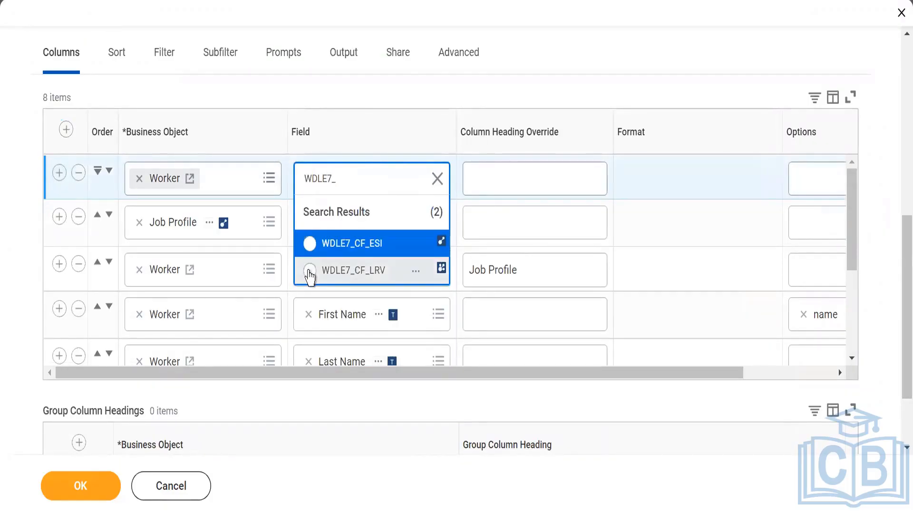
{"action": "left_click", "coordinate": [309, 269]}
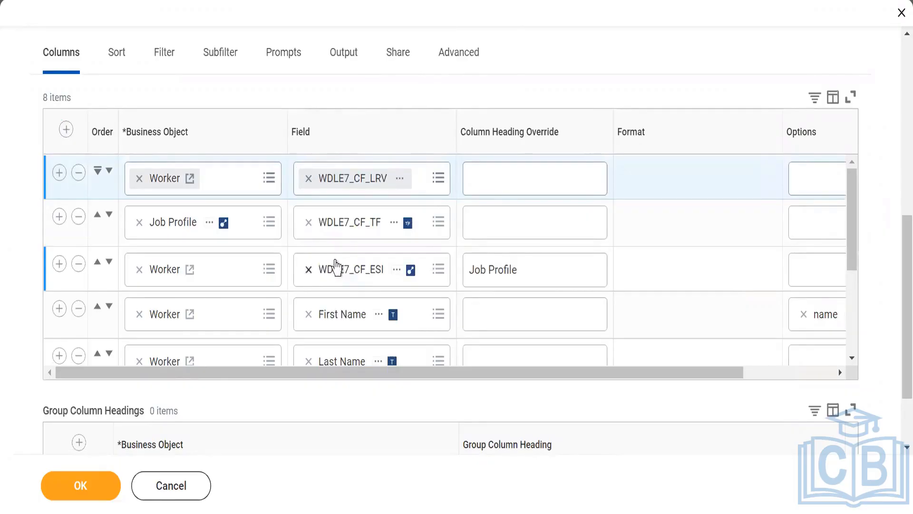
- Set the column heading override of the WDLE7_CF_LRV column to All Active Job Profiles
{"action": "left_click", "coordinate": [509, 172]}
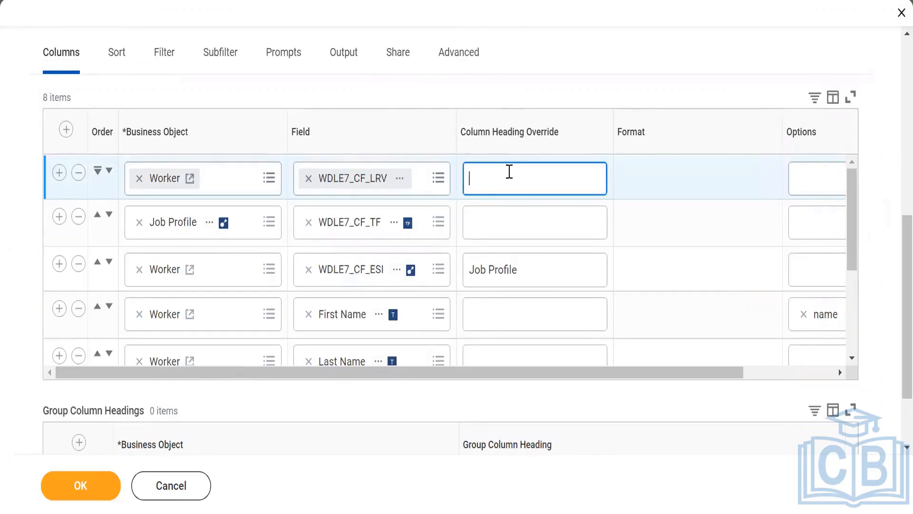
{"action": "type", "text": "All active Job Pr"}
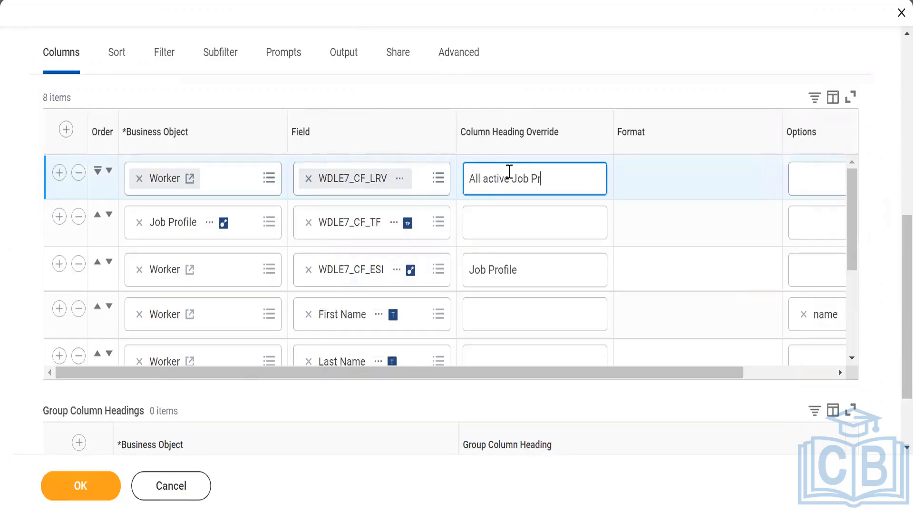
{"action": "type", "text": "ofiles"}
{"action": "left_click", "coordinate": [593, 62]}
{"action": "left_click", "coordinate": [488, 181]}
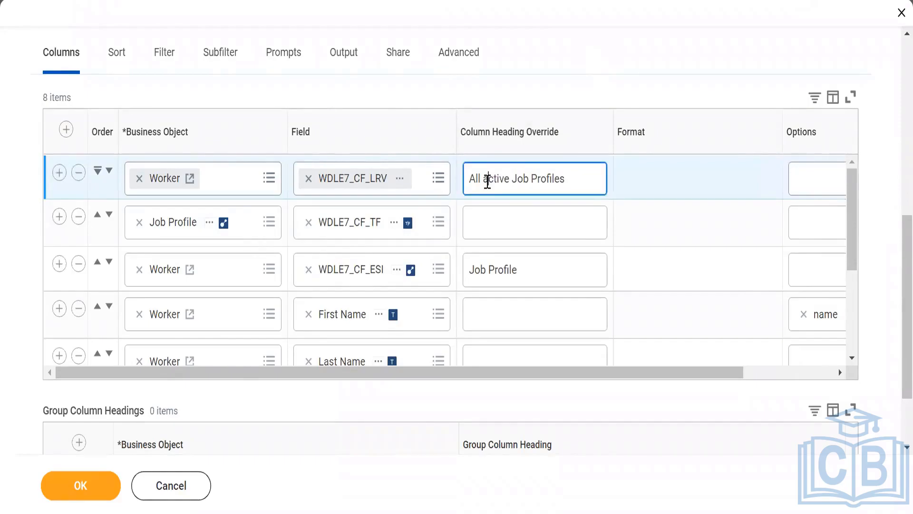
{"action": "key", "text": "BackSpace"}
{"action": "type", "text": "A"}
{"action": "left_click", "coordinate": [597, 62]}
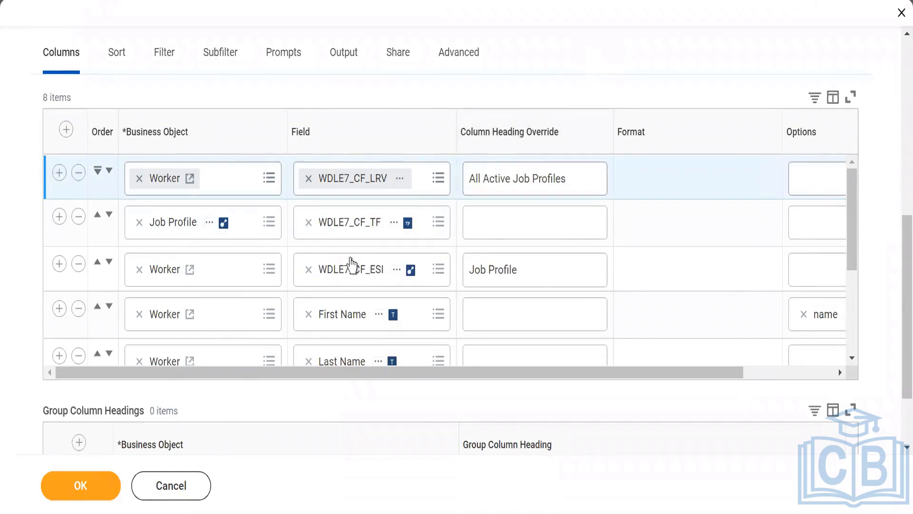
- Save the changes to the WDLE7_Advance report and run it
{"action": "left_click", "coordinate": [79, 486]}
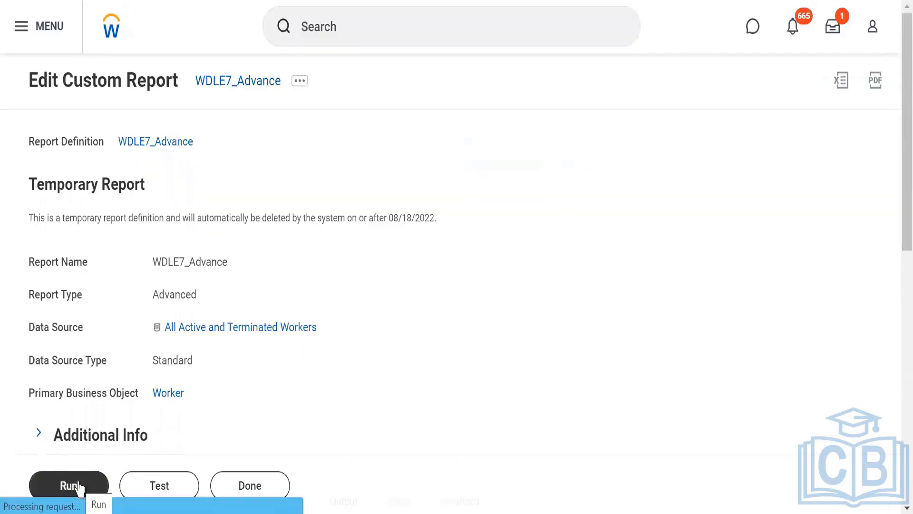
{"action": "left_click", "coordinate": [77, 486]}
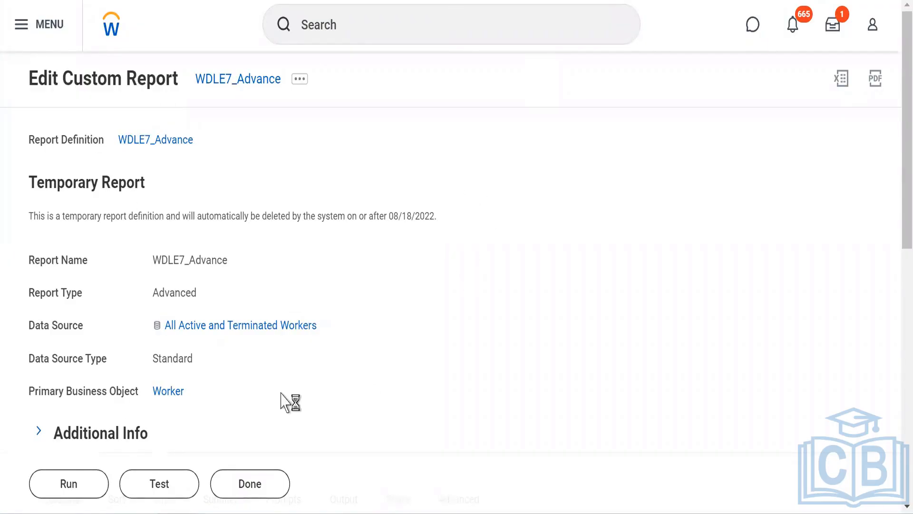
{"action": "left_click", "coordinate": [69, 491]}
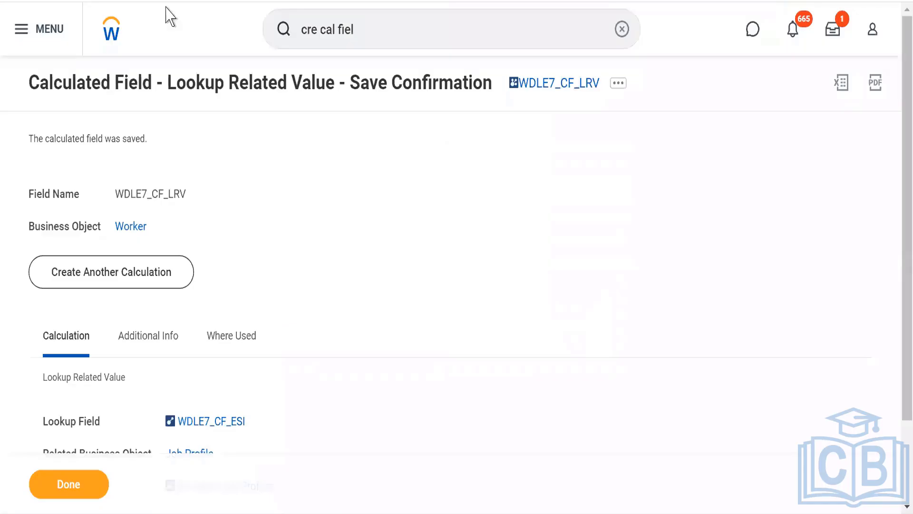
{"action": "left_click", "coordinate": [111, 33]}
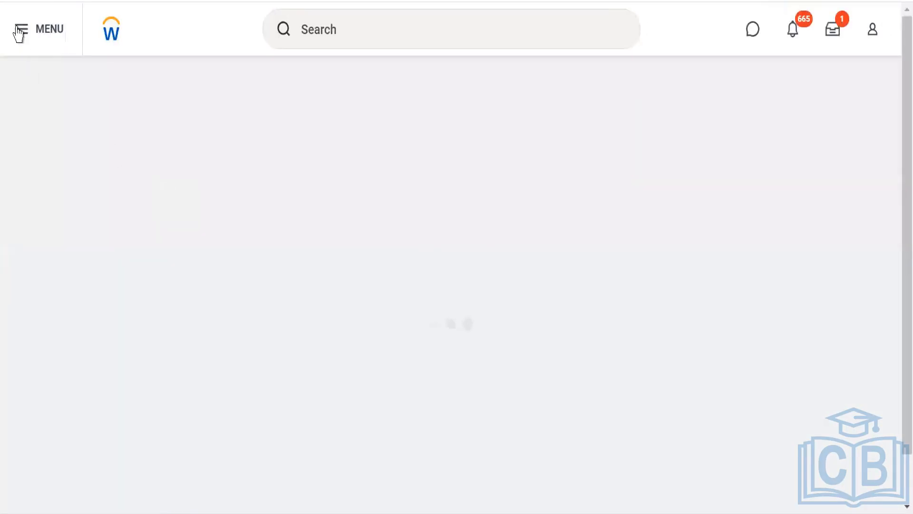
{"action": "left_click", "coordinate": [23, 32]}
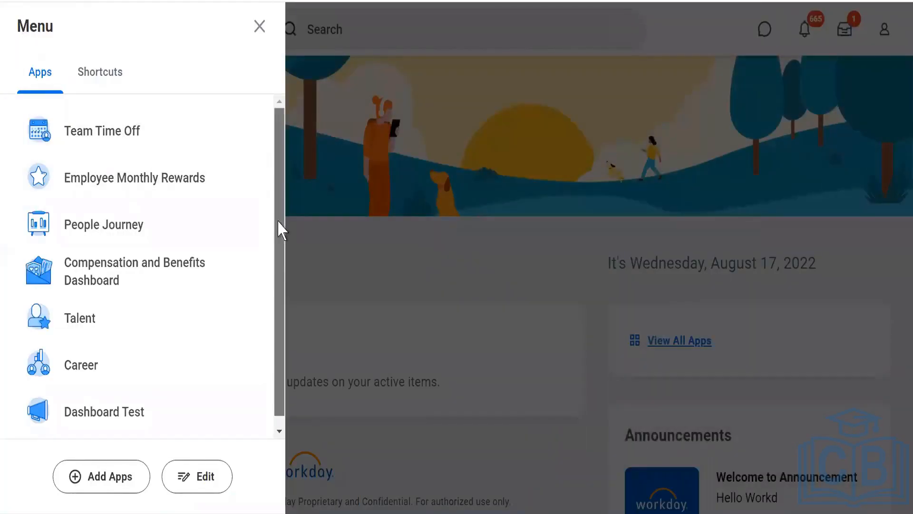
{"action": "scroll", "coordinate": [281, 231], "scroll_direction": "down", "scroll_amount": 1}
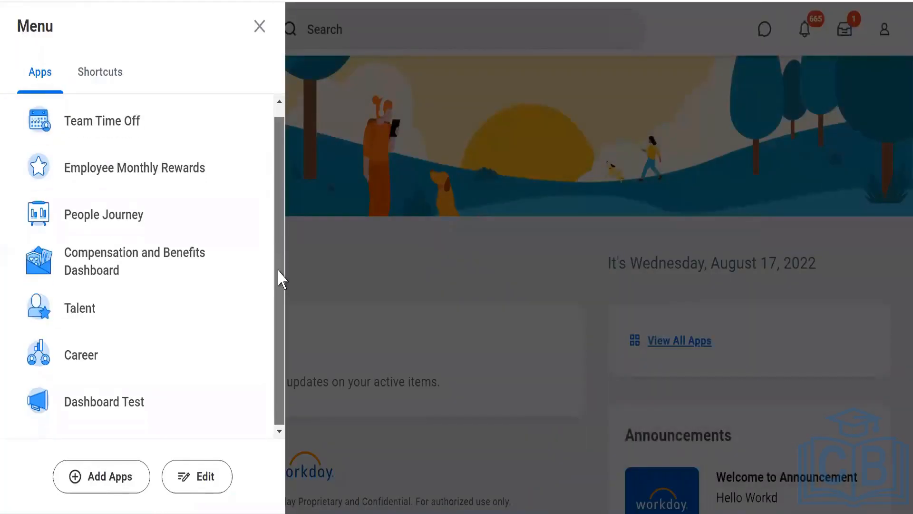
{"action": "left_click", "coordinate": [729, 78]}
{"action": "left_click", "coordinate": [793, 31]}
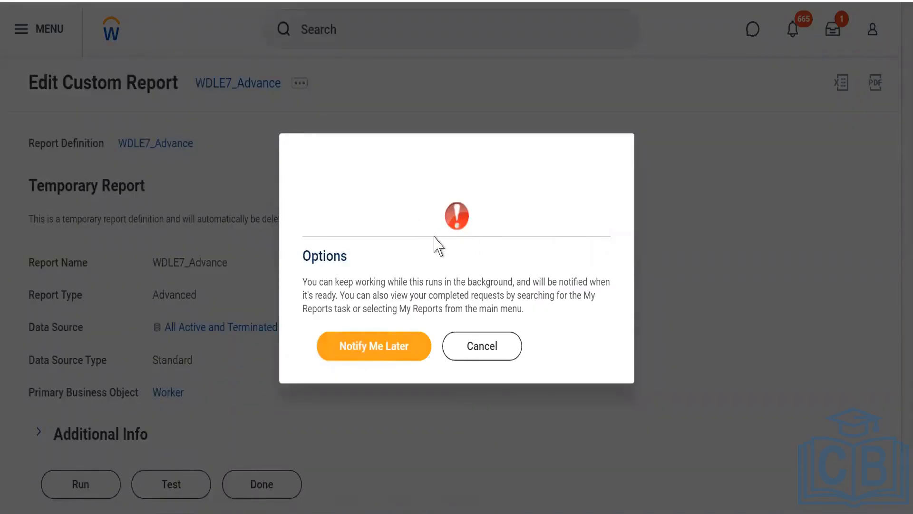
- Cancel the running report request and reopen the WDLE7_Advance report definition for editing
{"action": "left_click", "coordinate": [476, 366]}
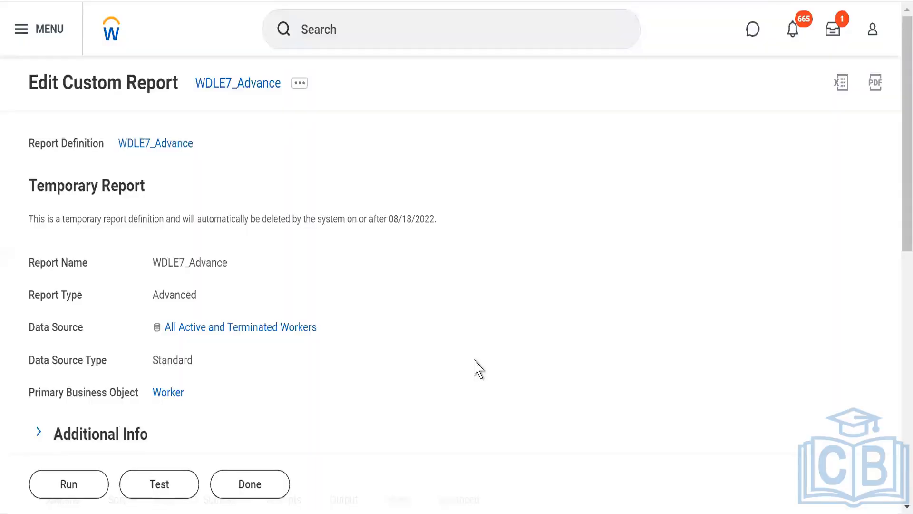
{"action": "left_click", "coordinate": [300, 85]}
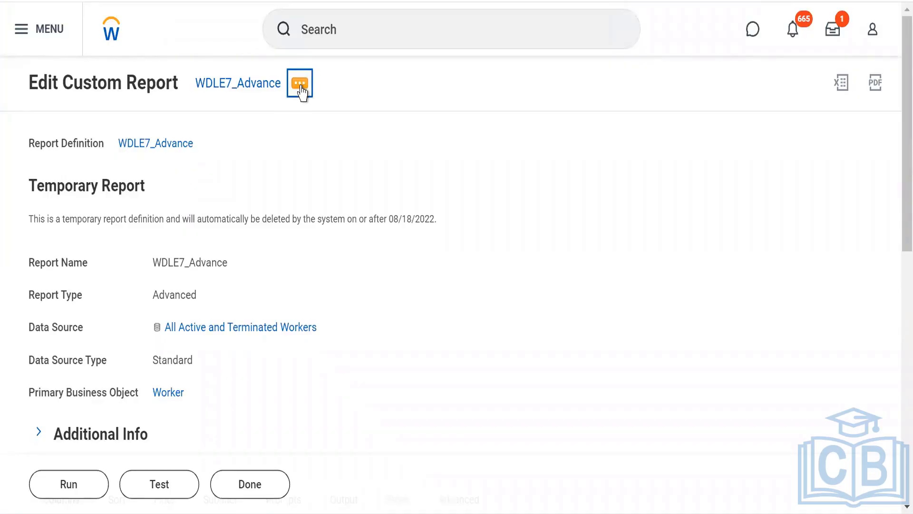
{"action": "mouse_move", "coordinate": [379, 154]}
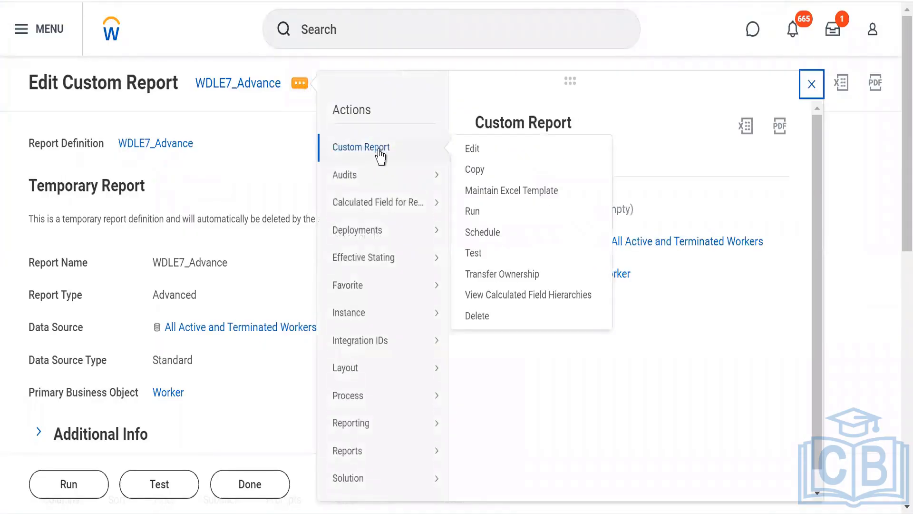
{"action": "left_click", "coordinate": [477, 151]}
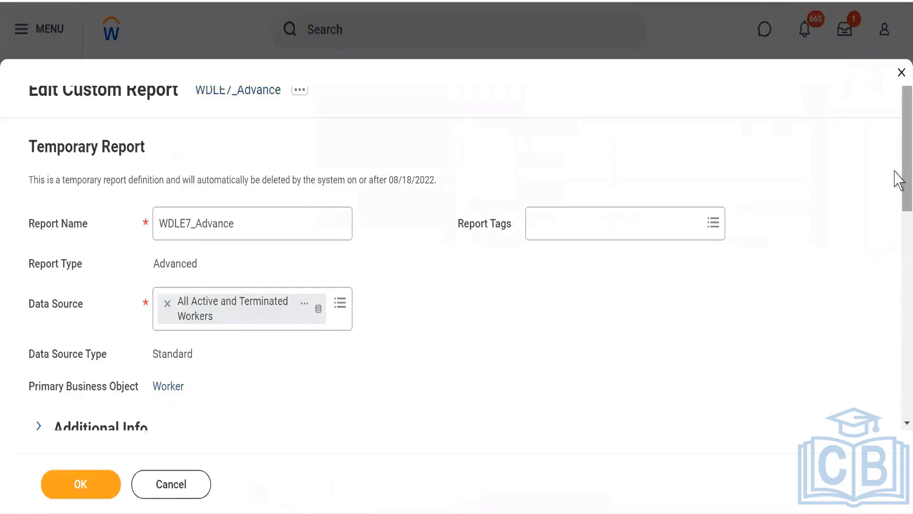
{"action": "left_click_drag", "start_coordinate": [899, 179], "coordinate": [897, 295]}
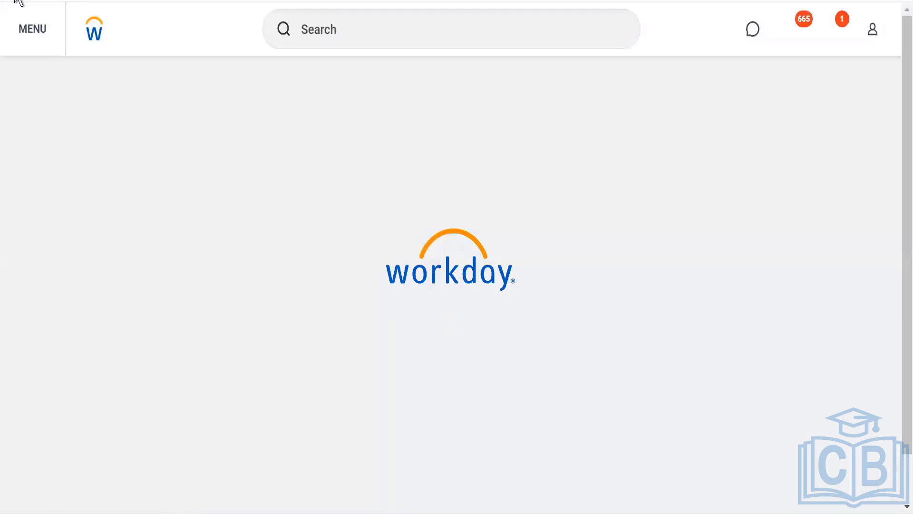
- Search for WDLE7_CF_LRV across more categories and open the calculated field
{"action": "left_click", "coordinate": [346, 27]}
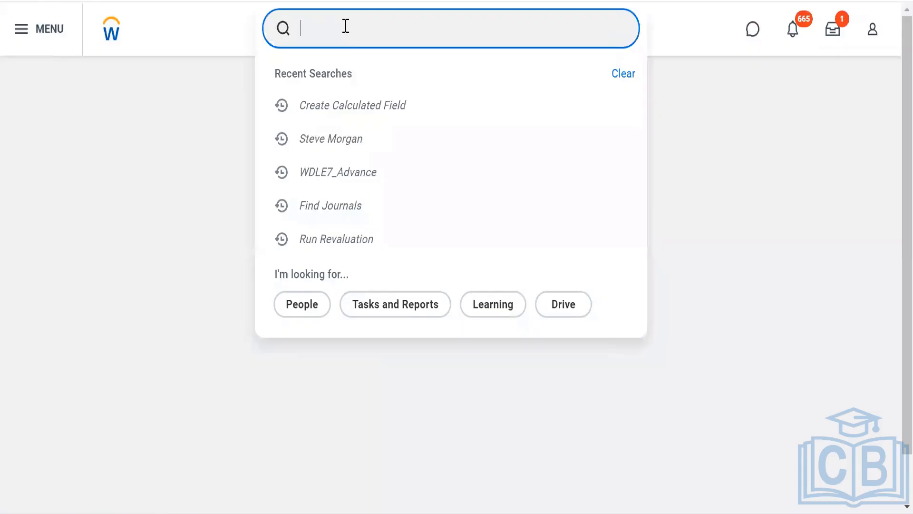
{"action": "type", "text": "WDLE&_CF"}
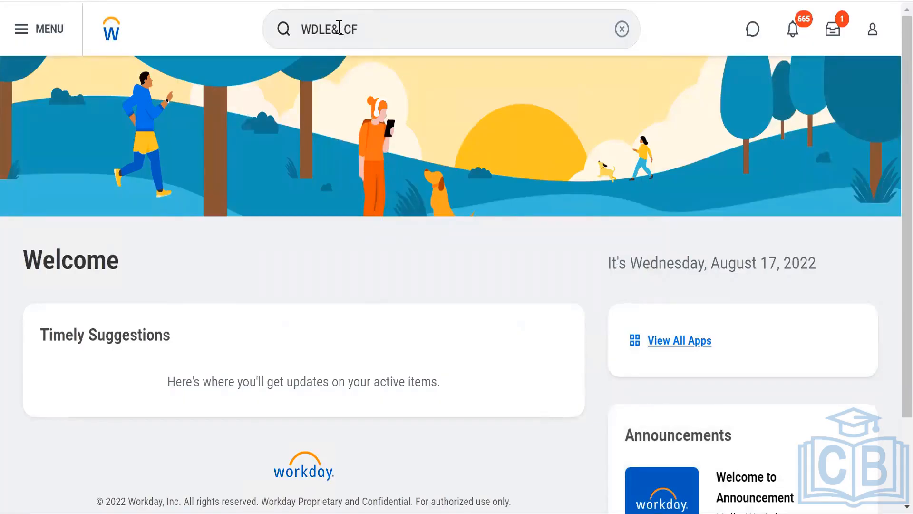
{"action": "left_click", "coordinate": [369, 39]}
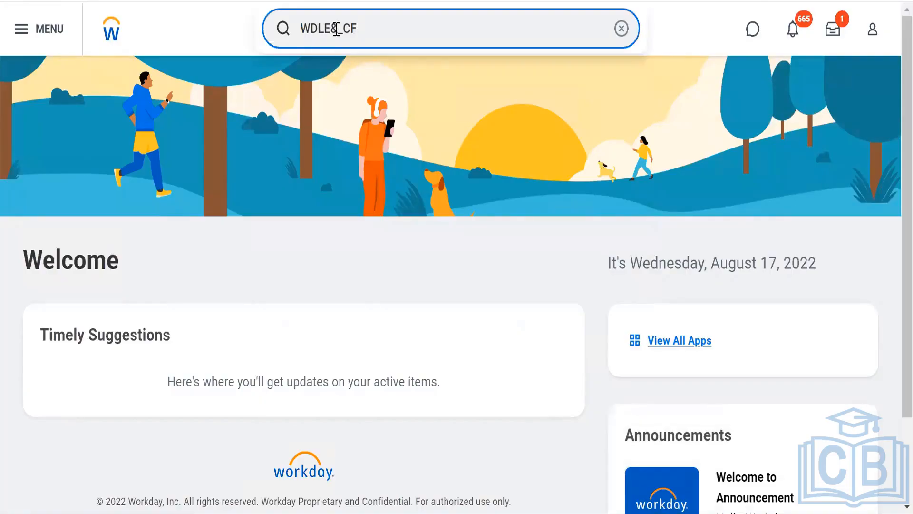
{"action": "left_click", "coordinate": [337, 29]}
{"action": "key", "text": "BackSpace"}
{"action": "type", "text": "7_CF_LRV"}
{"action": "key", "text": "Return"}
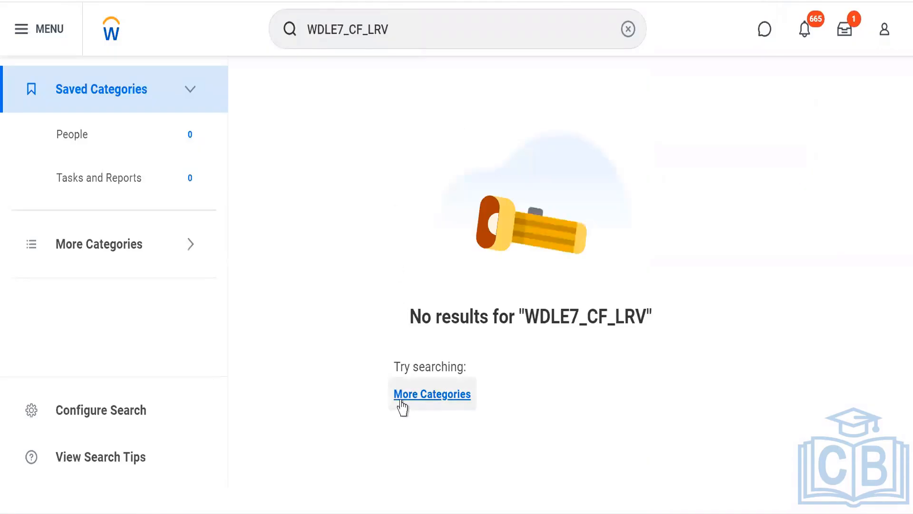
{"action": "left_click", "coordinate": [401, 399]}
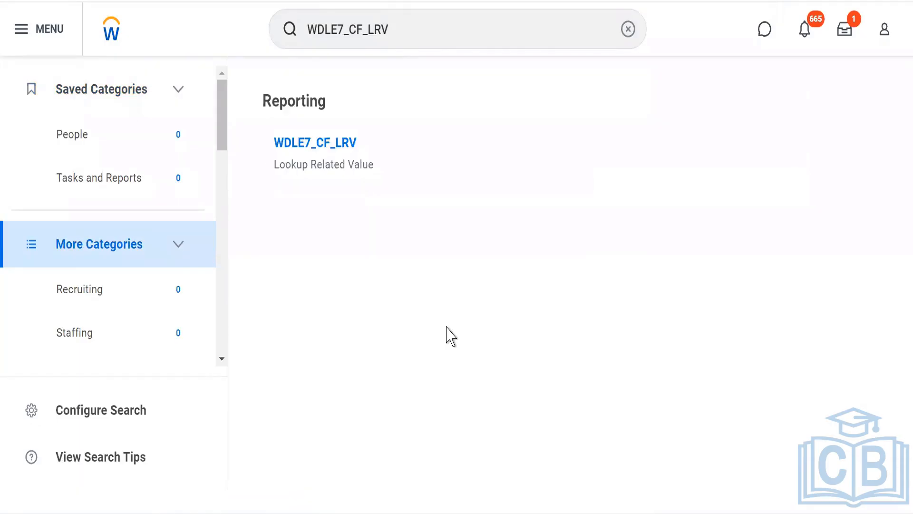
{"action": "left_click", "coordinate": [299, 144]}
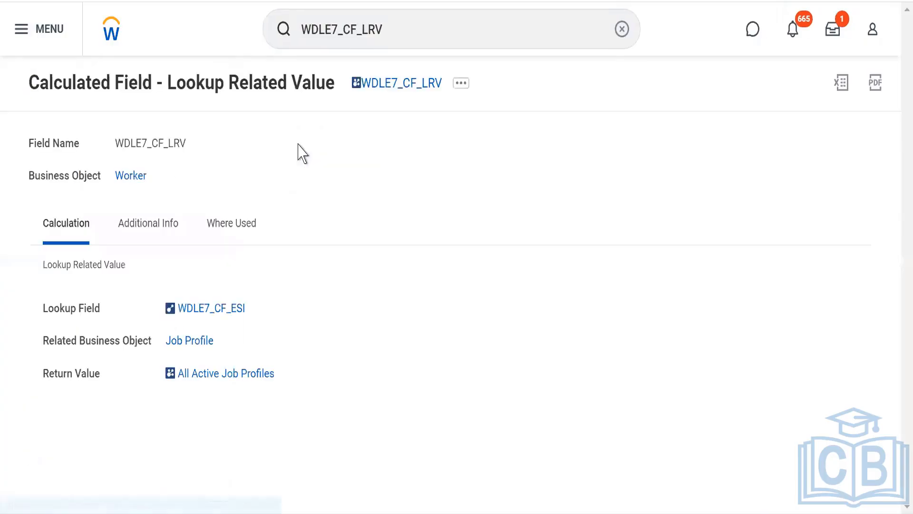
- Edit the WDLE7_CF_LRV calculated field, replace its return value with Compensation Grade Profile, and save it
{"action": "left_click", "coordinate": [461, 83]}
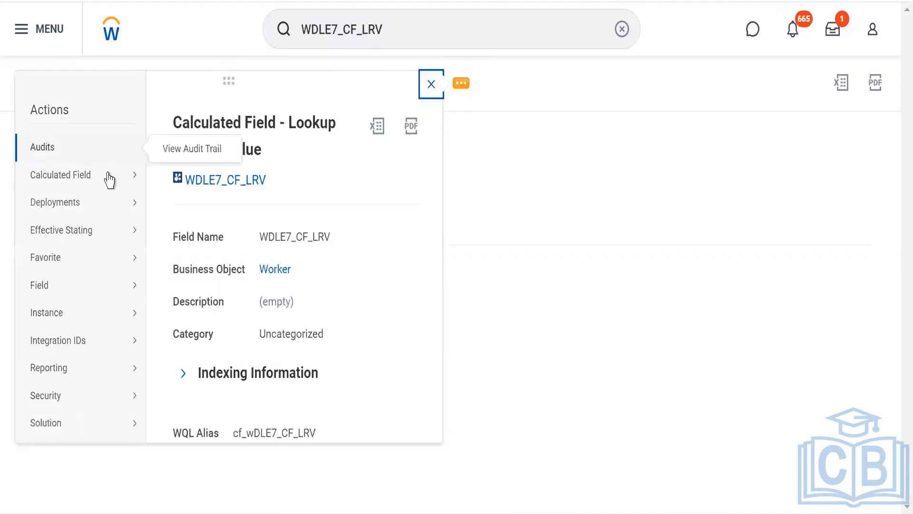
{"action": "mouse_move", "coordinate": [106, 182]}
{"action": "left_click", "coordinate": [172, 180]}
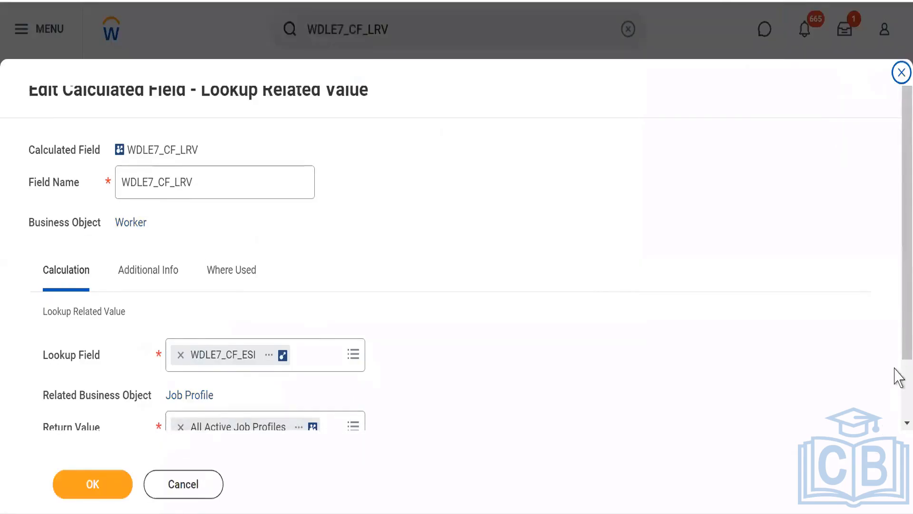
{"action": "scroll", "coordinate": [899, 391], "scroll_direction": "down", "scroll_amount": 1}
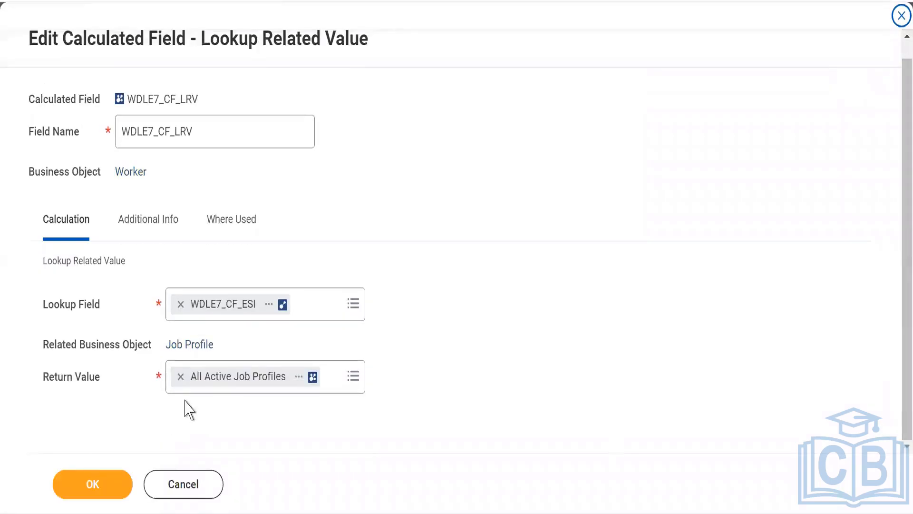
{"action": "left_click", "coordinate": [181, 376]}
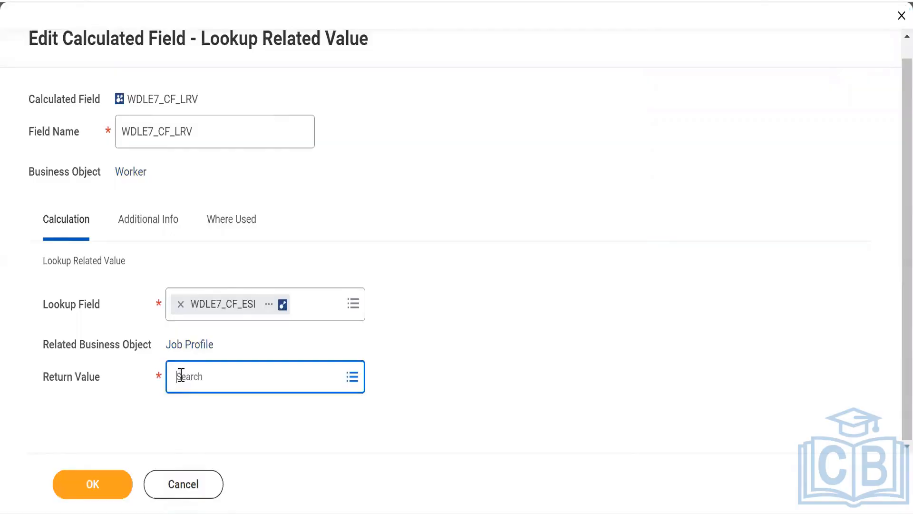
{"action": "left_click", "coordinate": [181, 376]}
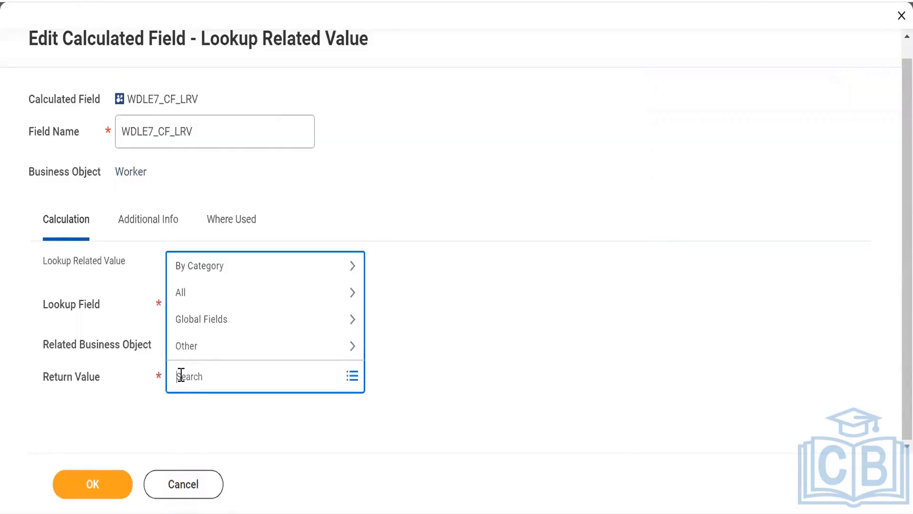
{"action": "left_click", "coordinate": [209, 292]}
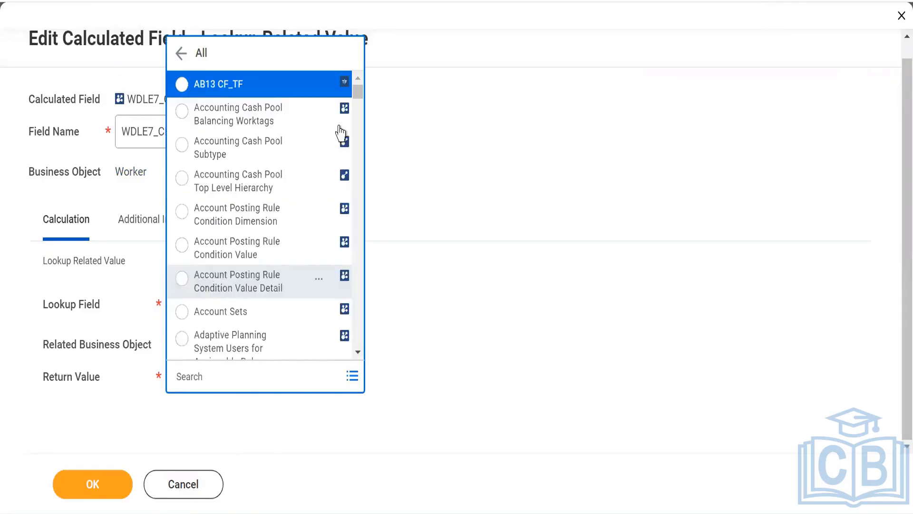
{"action": "left_click", "coordinate": [358, 120]}
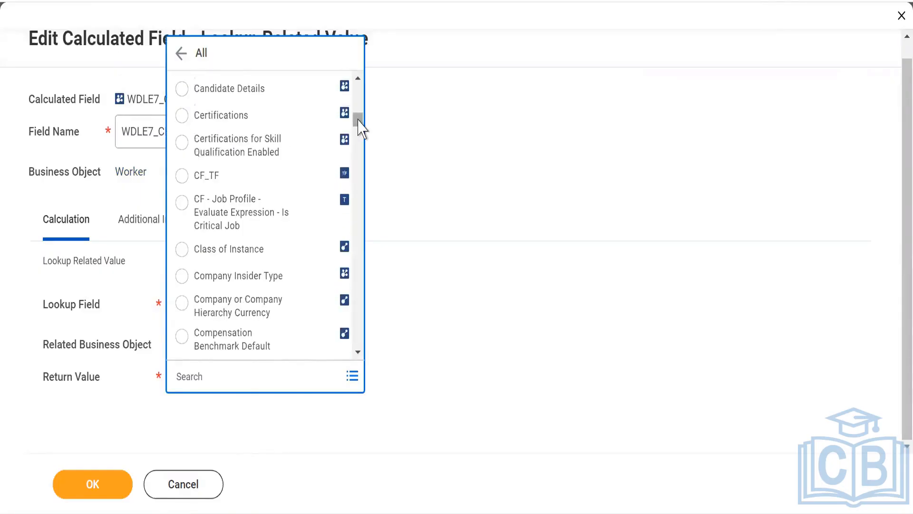
{"action": "left_click_drag", "start_coordinate": [358, 118], "coordinate": [359, 127]}
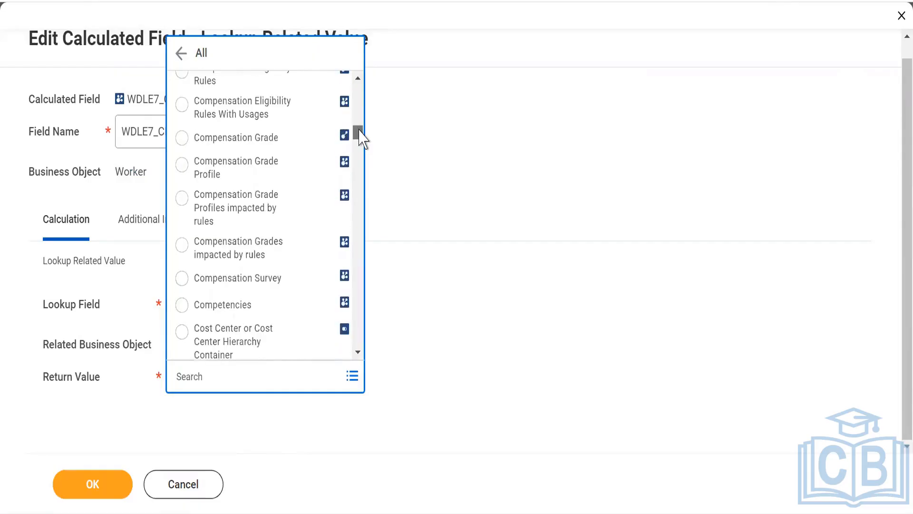
{"action": "left_click", "coordinate": [182, 167]}
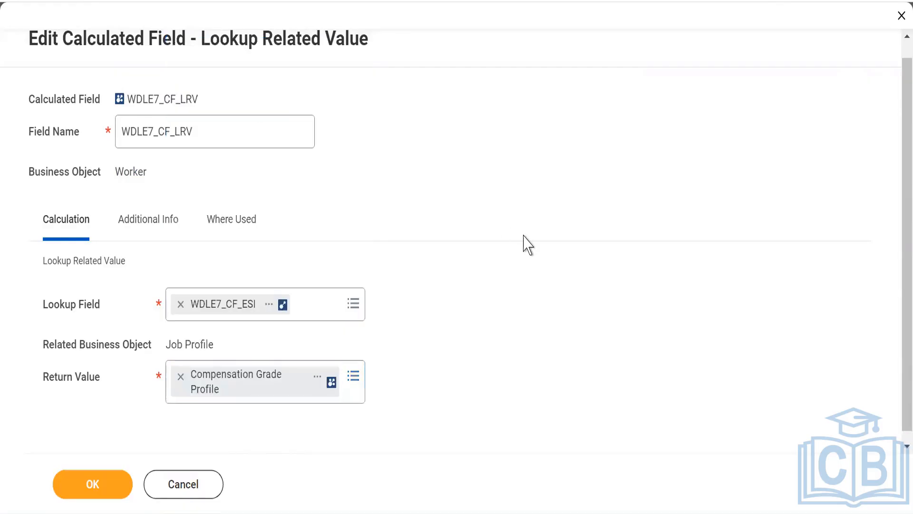
{"action": "left_click", "coordinate": [93, 485]}
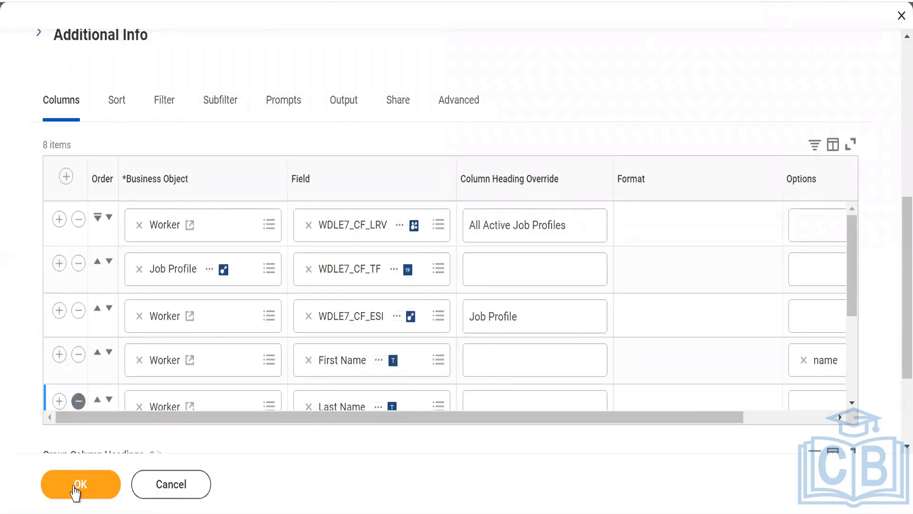
- Save and run the WDLE7_Advance report, and examine the WDLE7_CF_LRV column values across the worker rows
{"action": "left_click", "coordinate": [76, 490]}
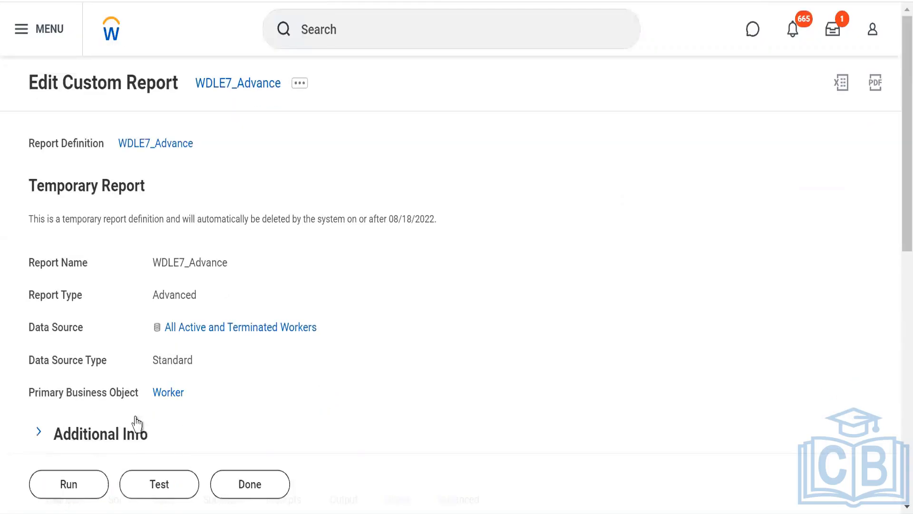
{"action": "left_click", "coordinate": [67, 489]}
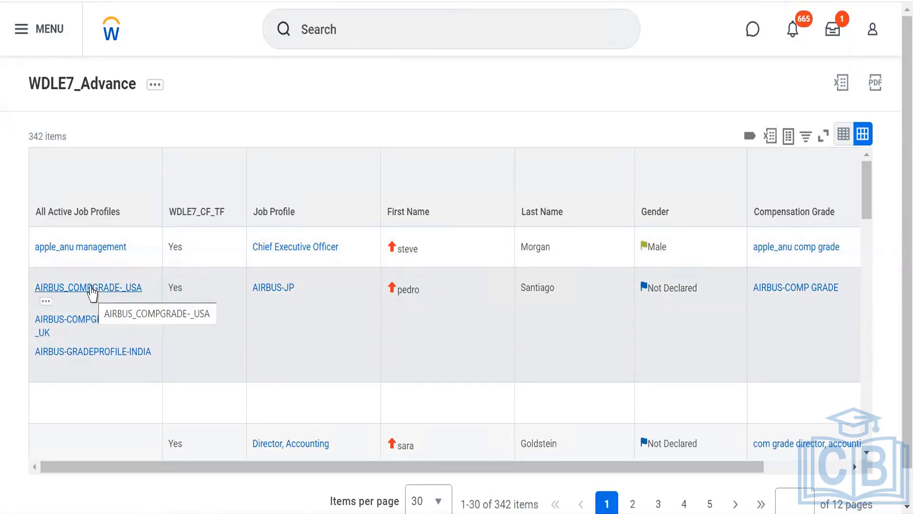
{"action": "left_click_drag", "start_coordinate": [61, 212], "coordinate": [113, 217]}
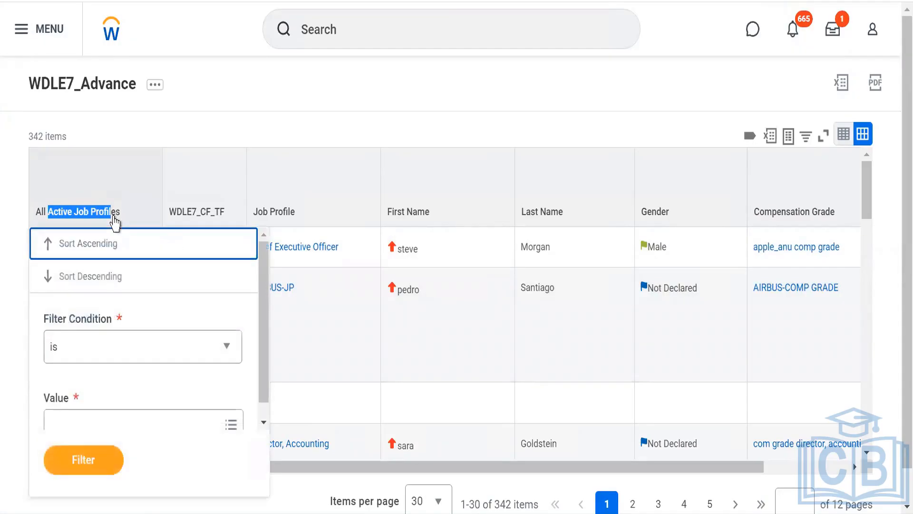
{"action": "left_click", "coordinate": [152, 143]}
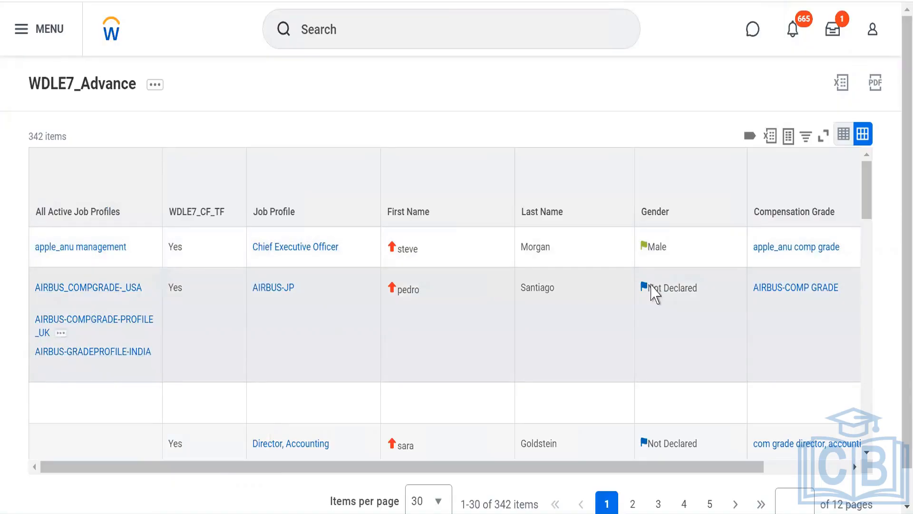
{"action": "left_click_drag", "start_coordinate": [867, 219], "coordinate": [869, 245]}
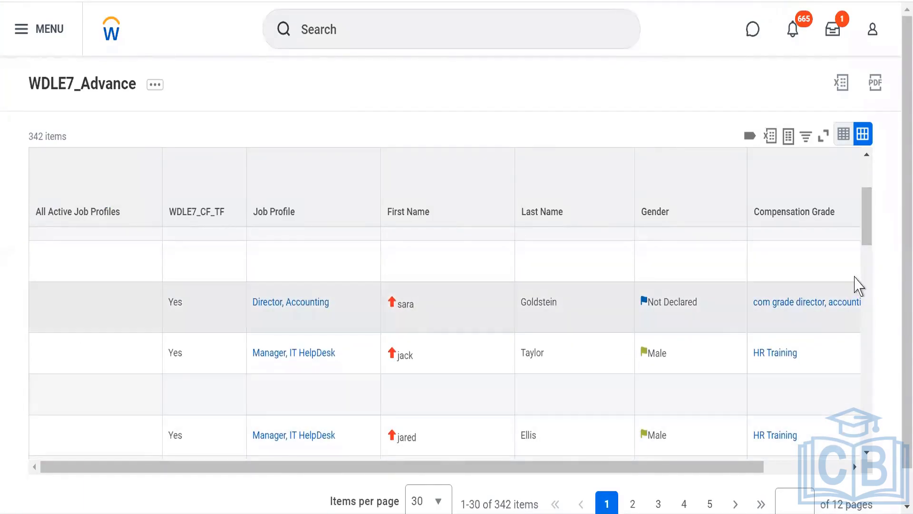
{"action": "left_click_drag", "start_coordinate": [866, 238], "coordinate": [862, 190]}
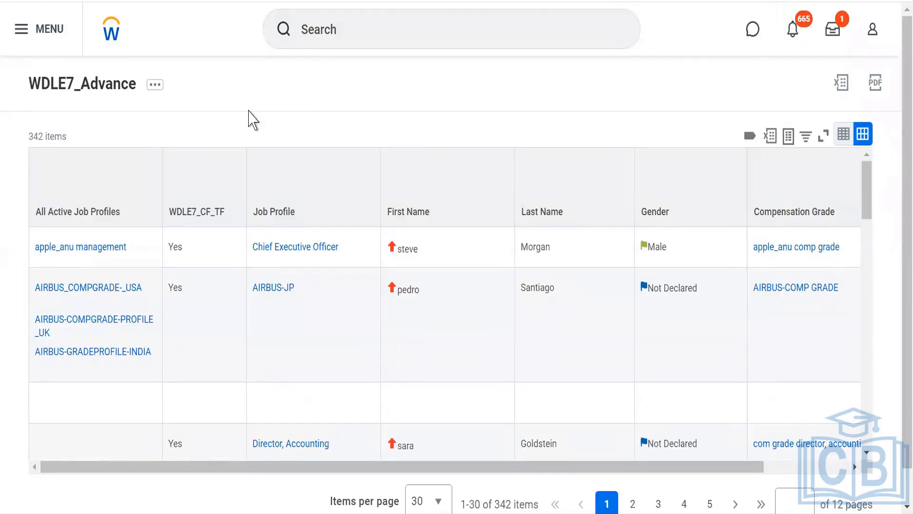
- Reopen the WDLE7_Advance report definition for editing and go to its columns
{"action": "left_click", "coordinate": [155, 90]}
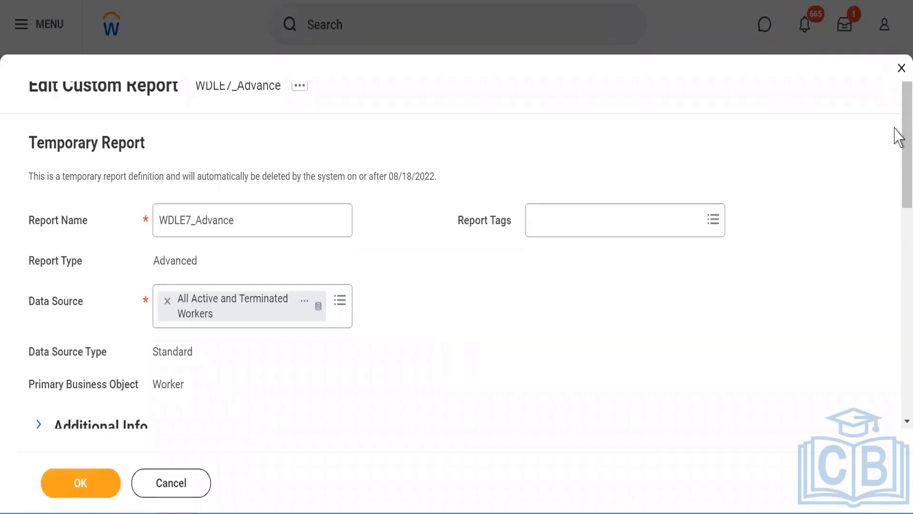
{"action": "scroll", "coordinate": [894, 181], "scroll_direction": "down", "scroll_amount": 5}
{"action": "scroll", "coordinate": [896, 184], "scroll_direction": "up", "scroll_amount": 5}
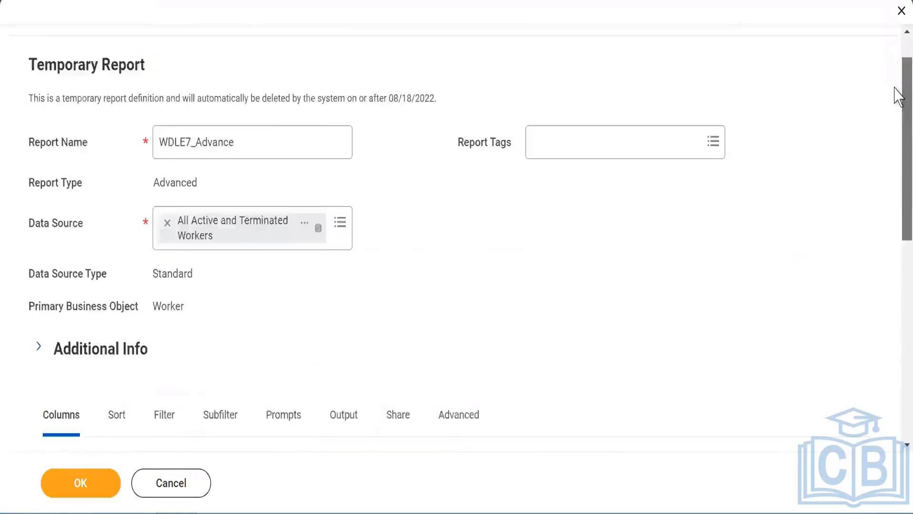